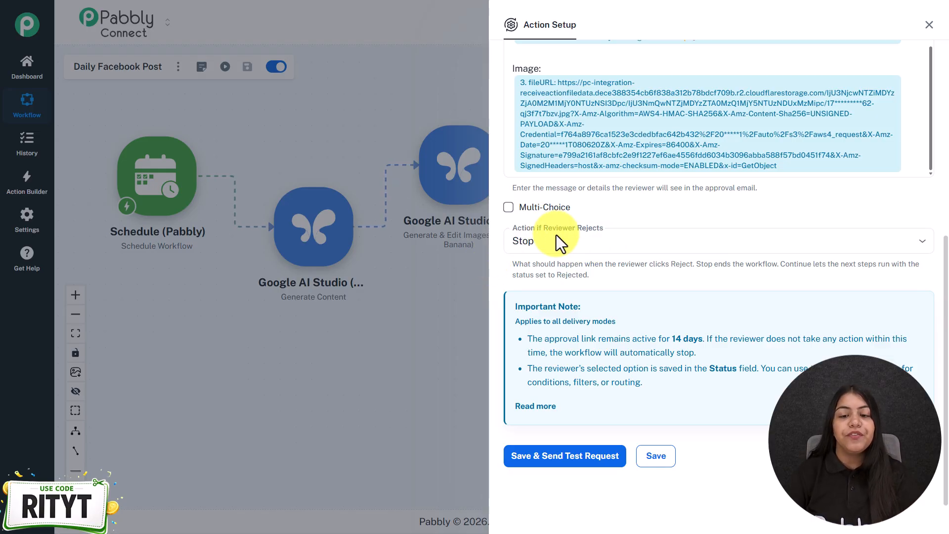
# - Choose Stop as the action if the reviewer rejects, and save the approval step with a test request
pyautogui.click(589, 245)
pyautogui.click(559, 273)
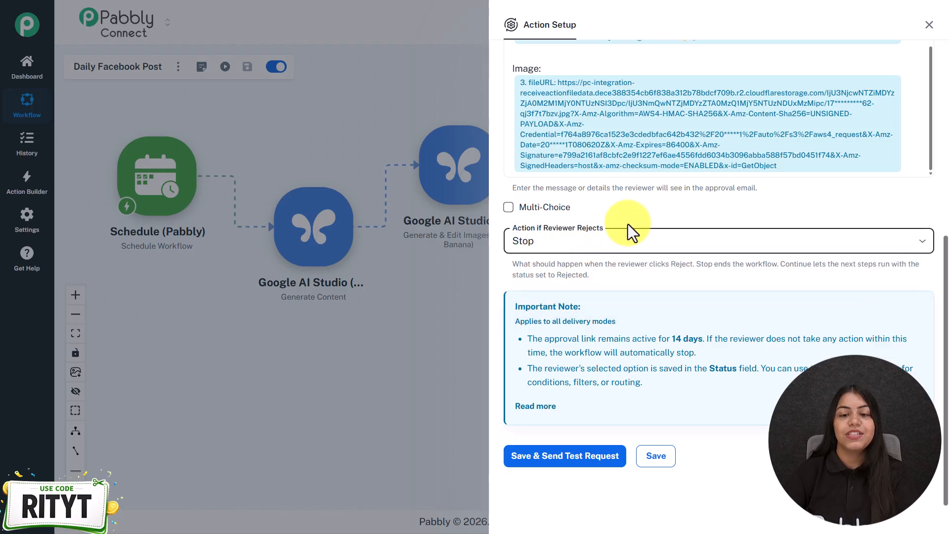
pyautogui.click(575, 459)
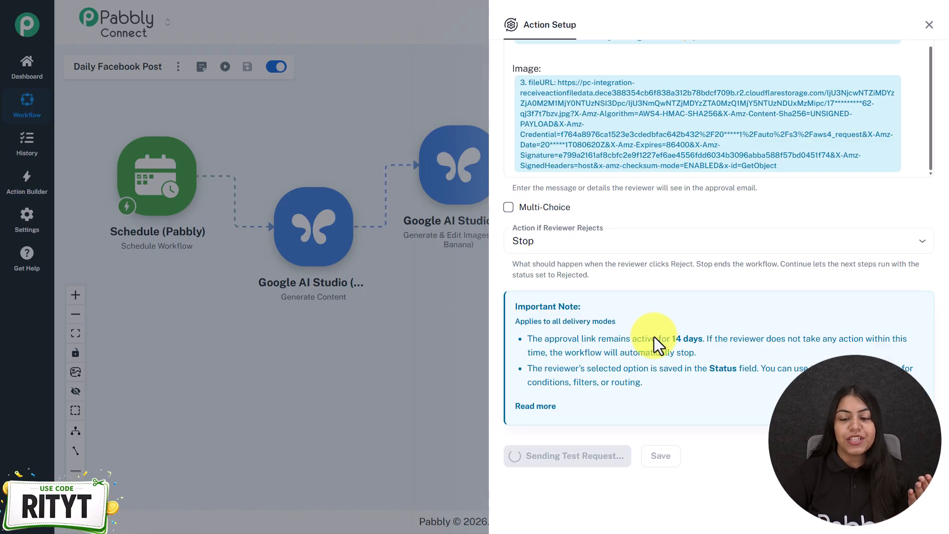
pyautogui.scroll(-2, 780, 277)
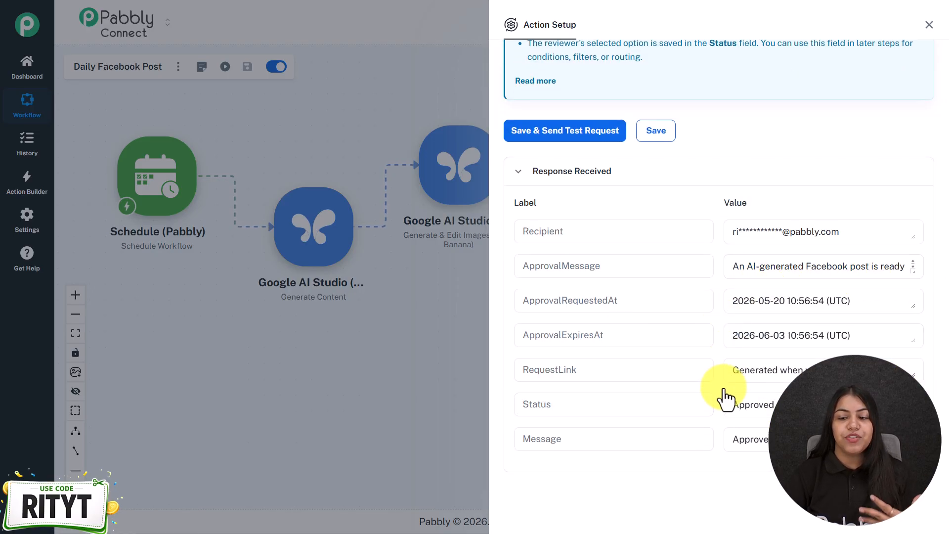
# - Expand the important note of the approval step, read its binary mode rules, and close the setup
pyautogui.scroll(4, 724, 397)
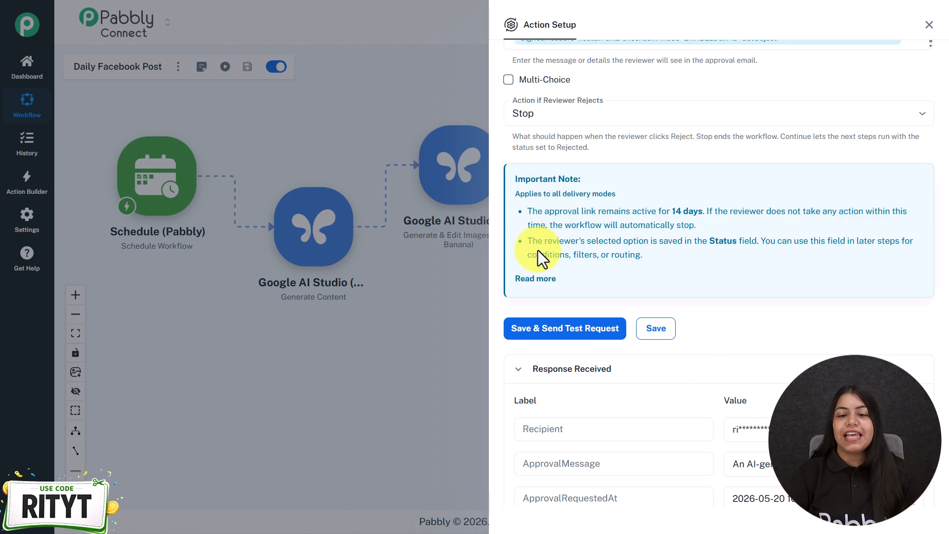
pyautogui.click(535, 279)
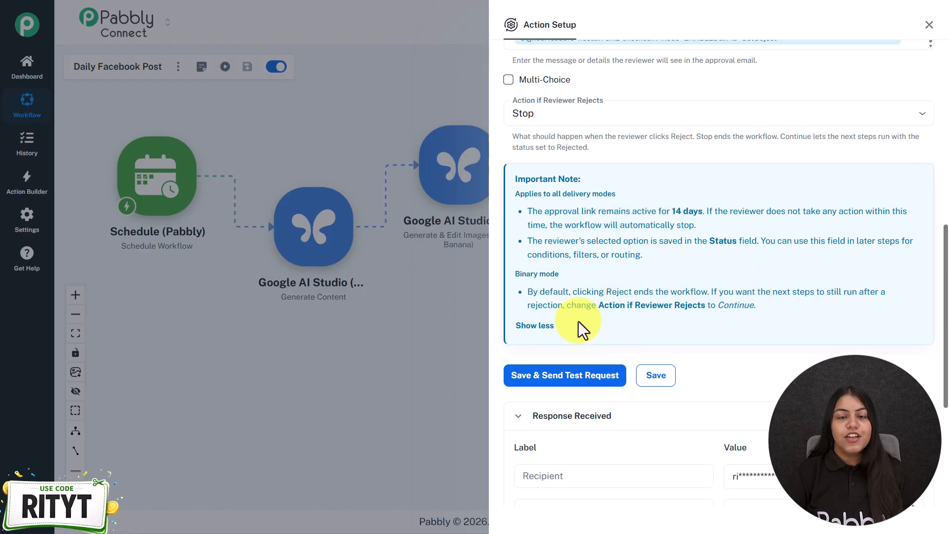
pyautogui.scroll(3, 645, 352)
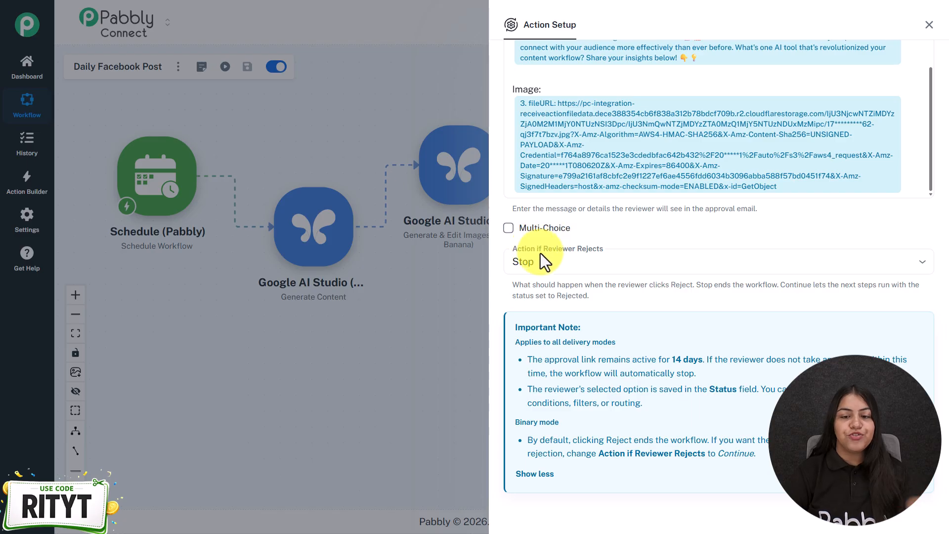
pyautogui.scroll(-8, 593, 267)
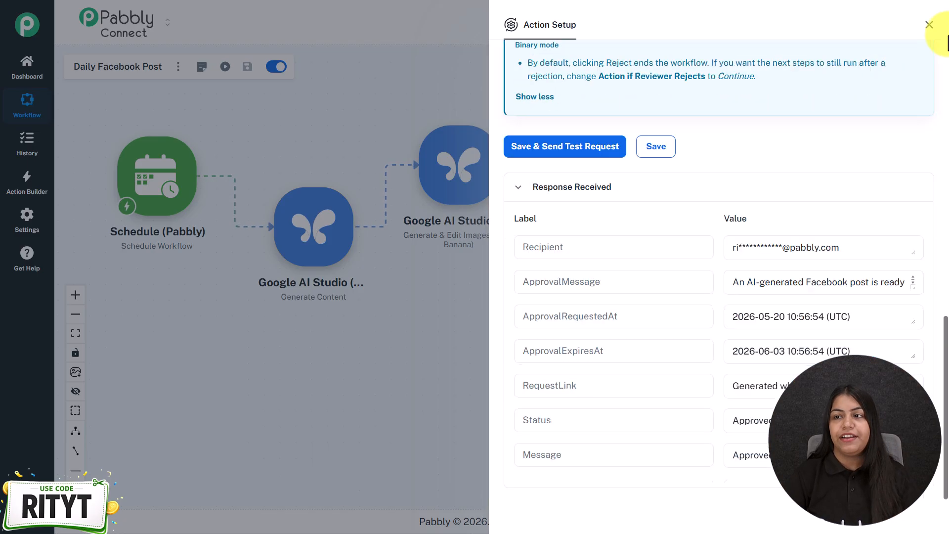
pyautogui.click(929, 25)
# - Delete the second Human in Loop step, directly before Facebook Pages, from the Daily Facebook Post workflow
pyautogui.moveTo(519, 303); pyautogui.dragTo(502, 294)
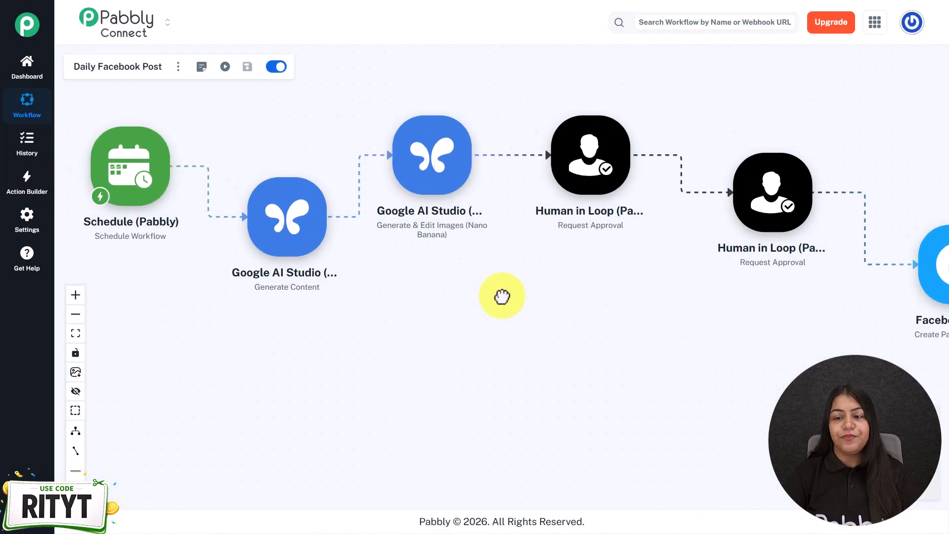
pyautogui.scroll(-1, 647, 333)
pyautogui.rightClick(747, 218)
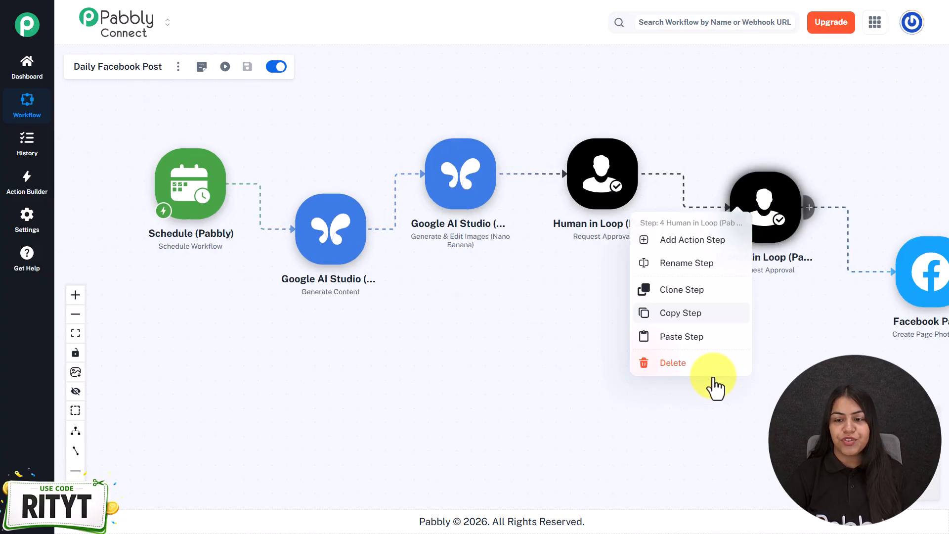
pyautogui.click(698, 367)
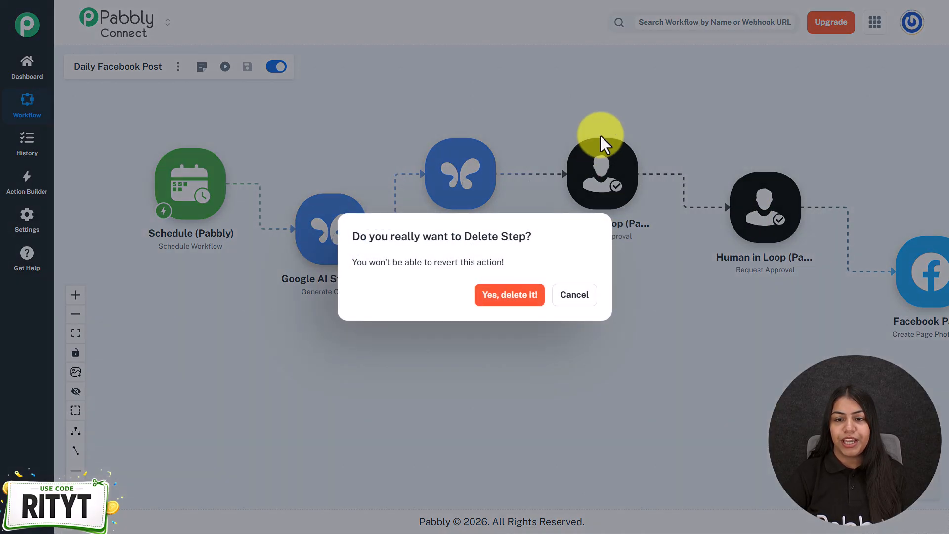
pyautogui.click(508, 299)
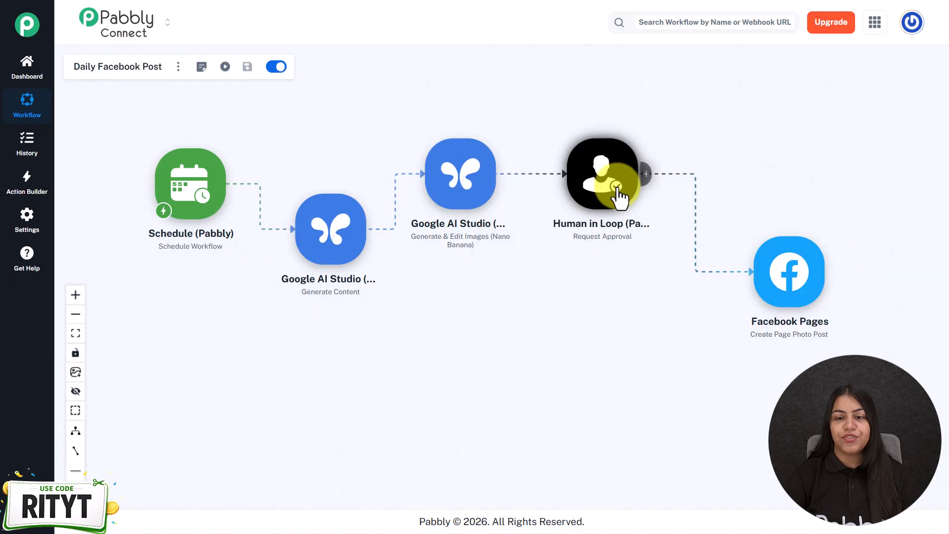
# - Open the remaining Human in Loop step to check its approval settings, and close it again
pyautogui.click(616, 195)
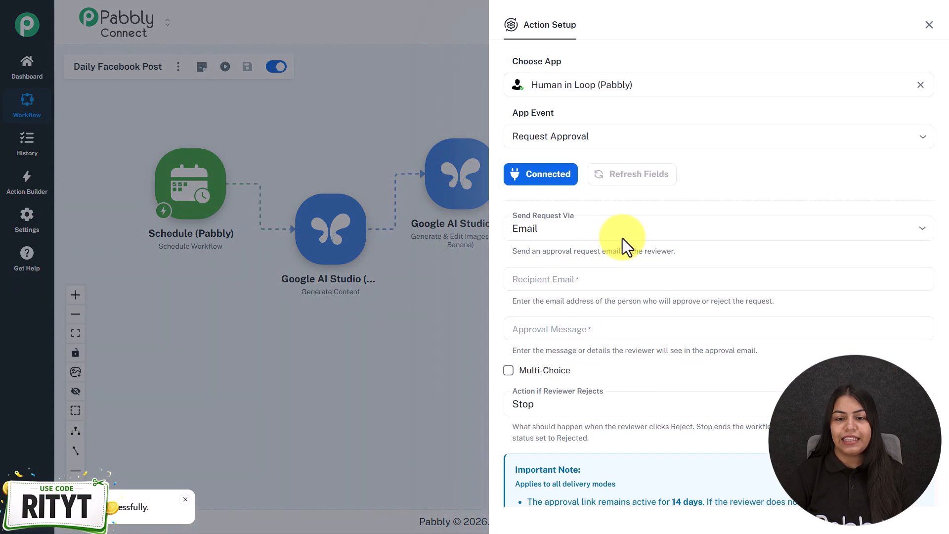
pyautogui.scroll(-2, 672, 297)
pyautogui.click(455, 356)
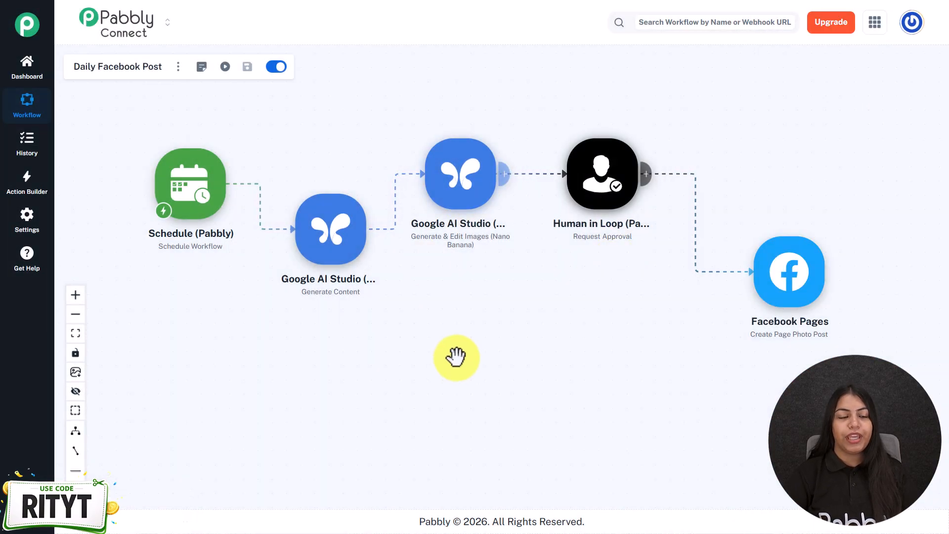
# - Move the Facebook Pages step slightly closer to the Human in Loop step and run a test of the workflow
pyautogui.moveTo(774, 272); pyautogui.dragTo(745, 256)
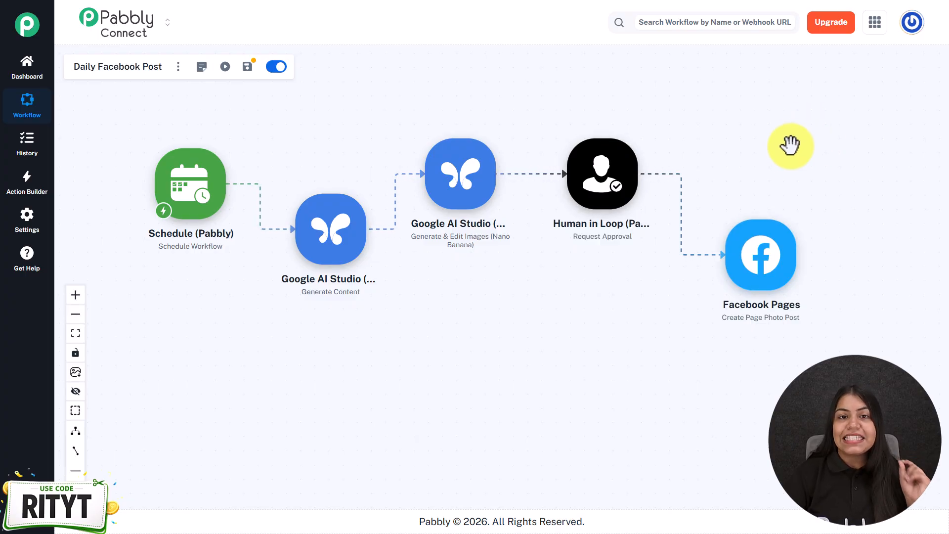
pyautogui.click(224, 68)
pyautogui.click(605, 323)
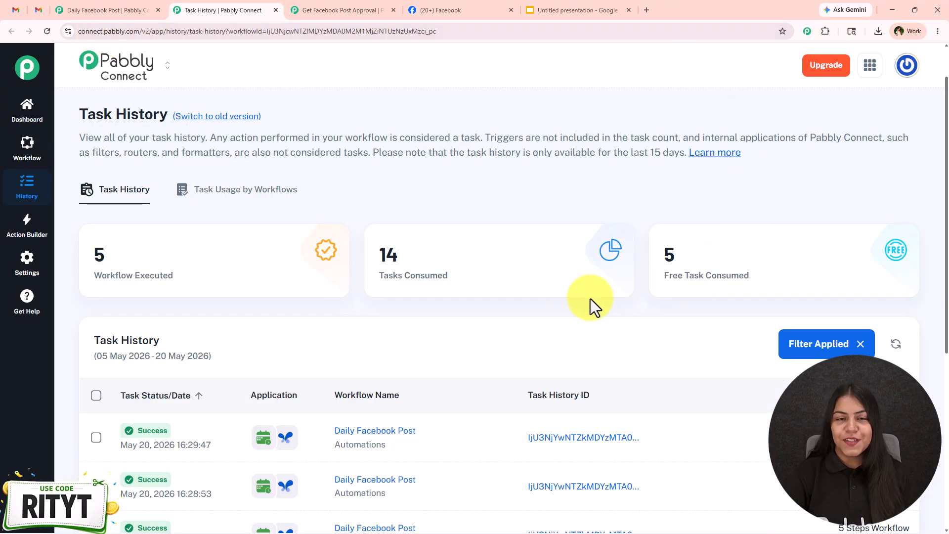
# - Check the task consumption of the workflow runs in the task history and refresh the list
pyautogui.scroll(-5, 555, 301)
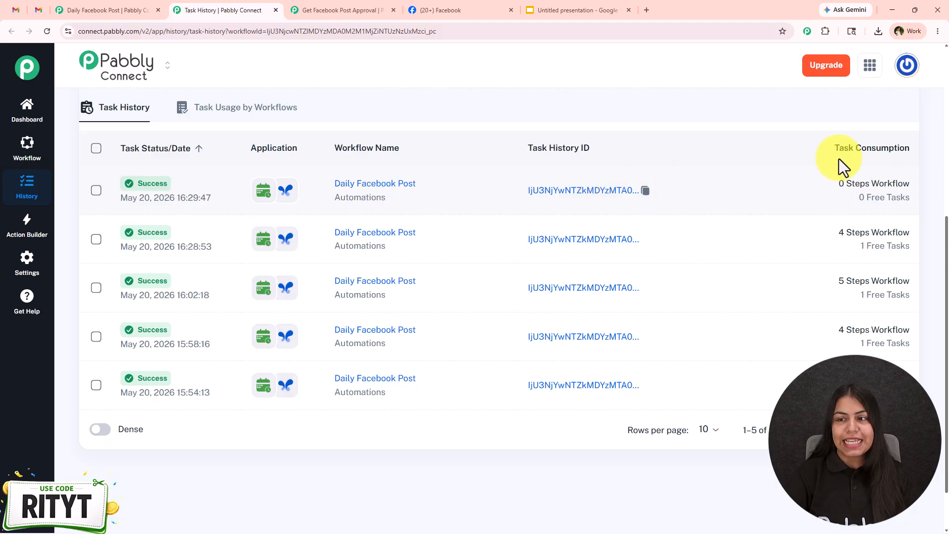
pyautogui.moveTo(882, 199)
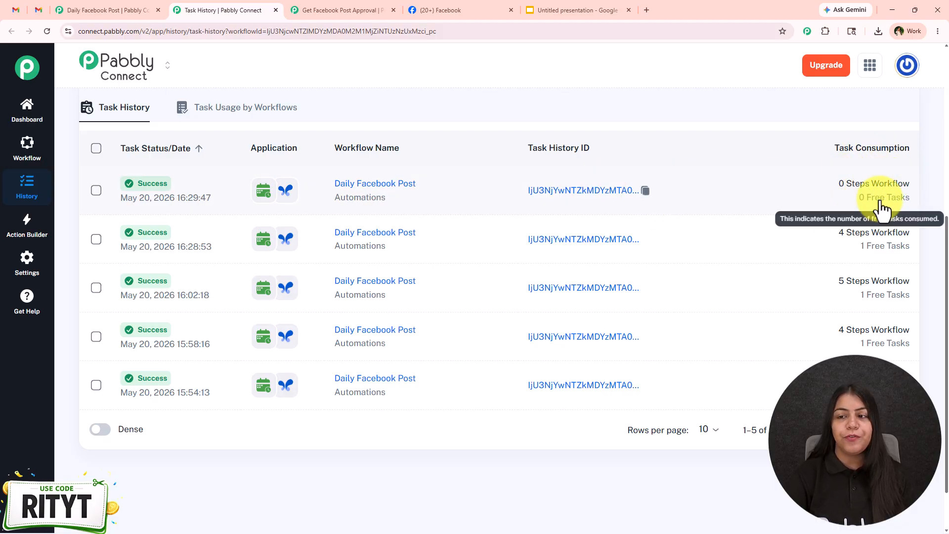
pyautogui.scroll(1, 885, 222)
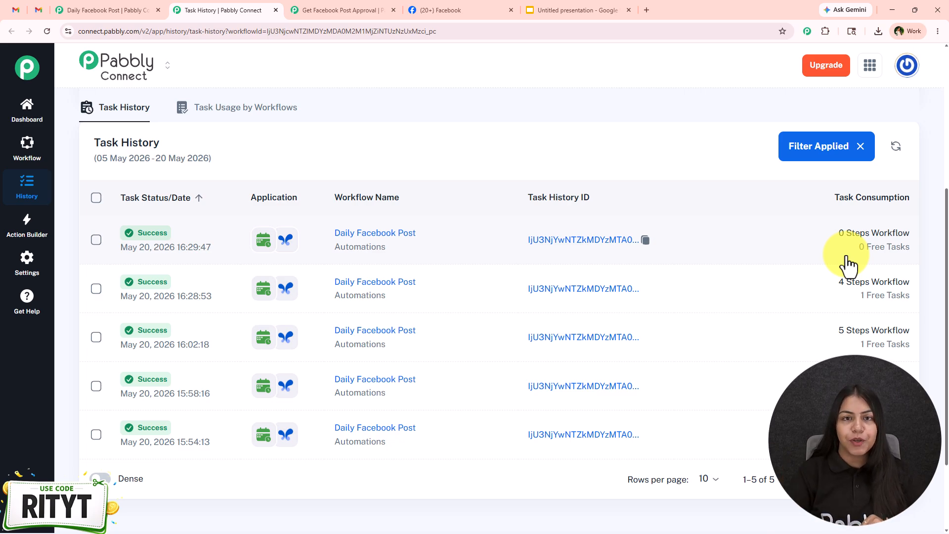
pyautogui.click(894, 149)
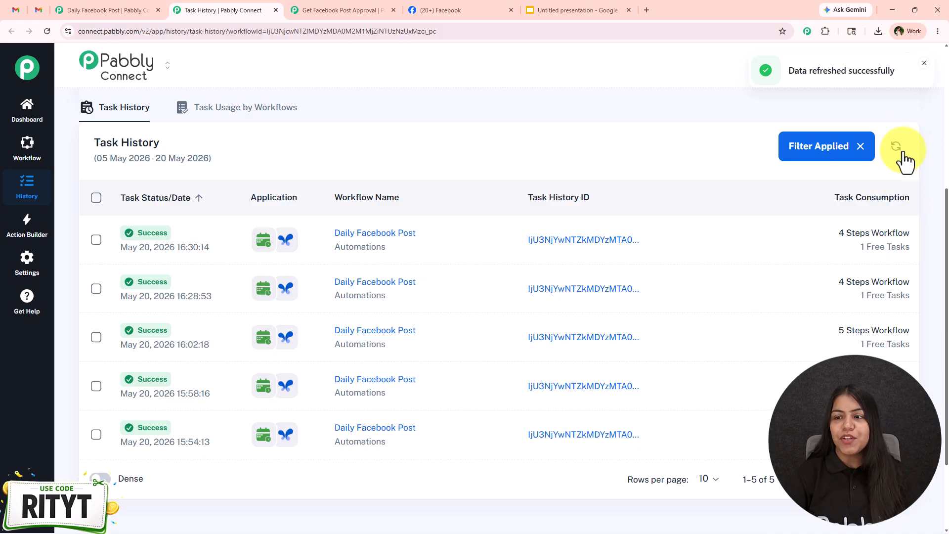
# - Open the newest Daily Facebook Post run and inspect the output data of its Human in Loop approval request
pyautogui.click(859, 250)
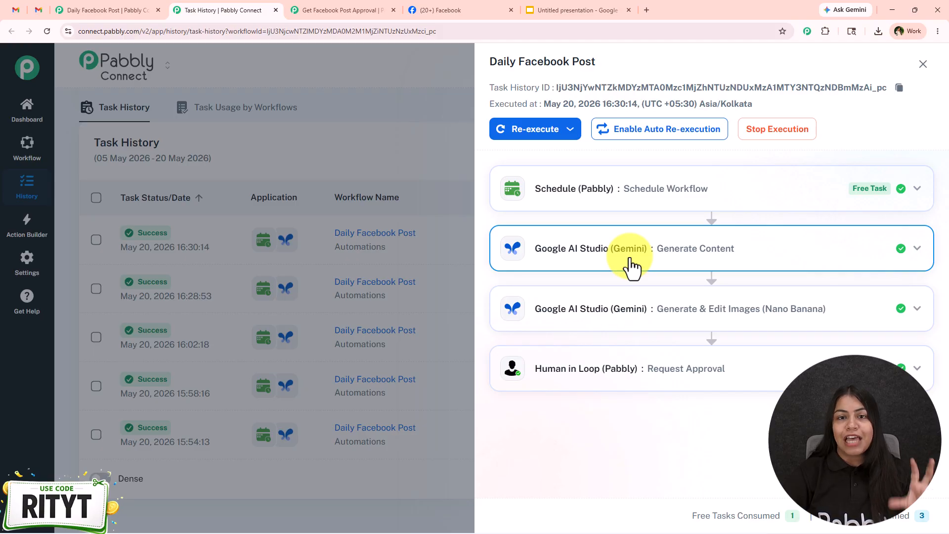
pyautogui.click(645, 376)
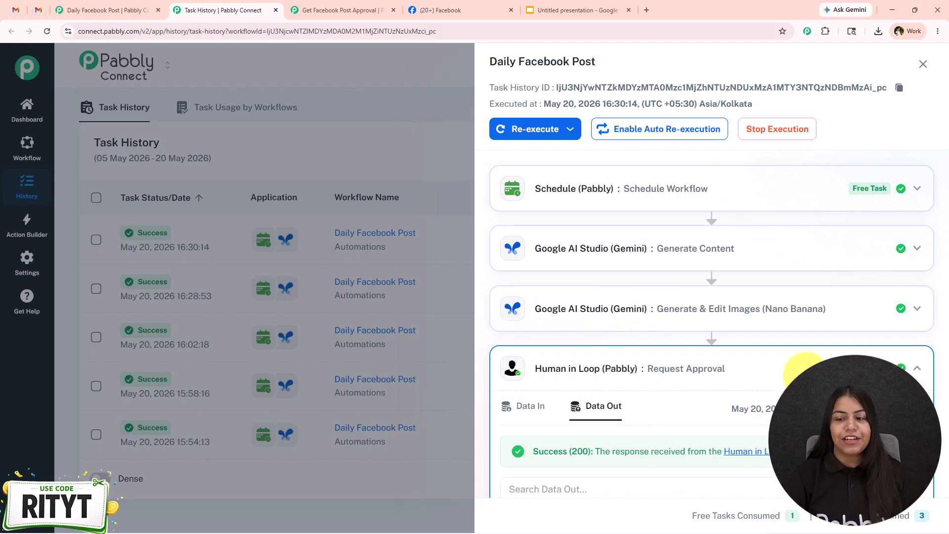
pyautogui.scroll(-3, 810, 366)
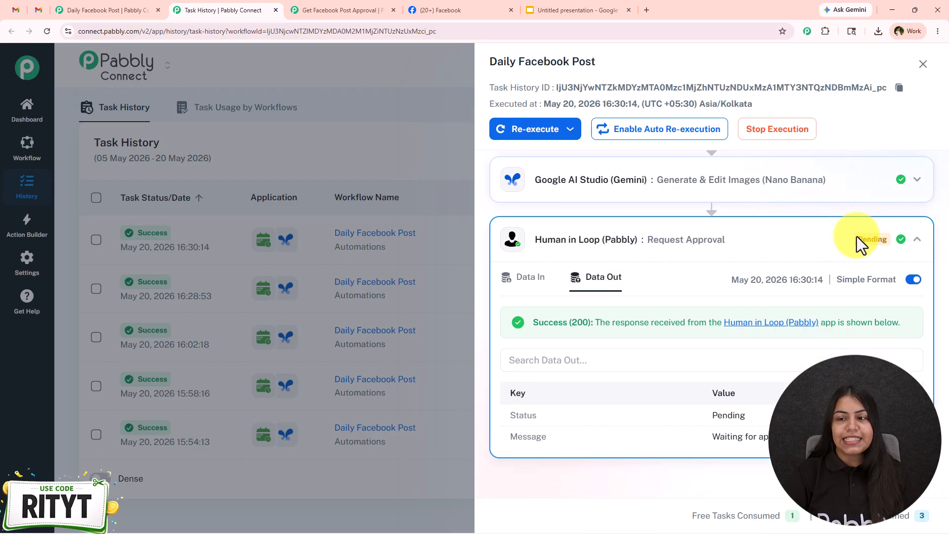
pyautogui.click(884, 244)
# - Switch to Gmail, open the review email for the Daily Facebook Post workflow, read the request details and approve the request
pyautogui.click(38, 10)
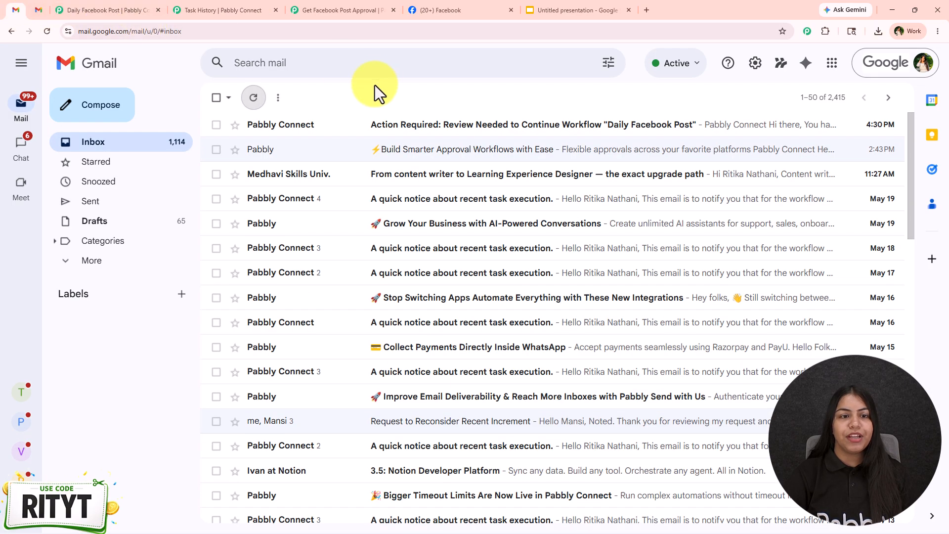
pyautogui.click(617, 123)
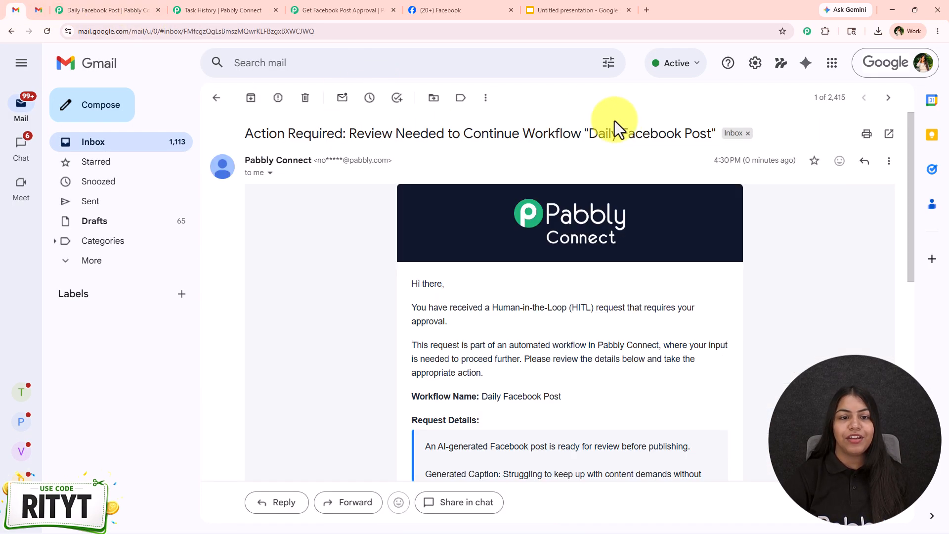
pyautogui.scroll(-3, 330, 268)
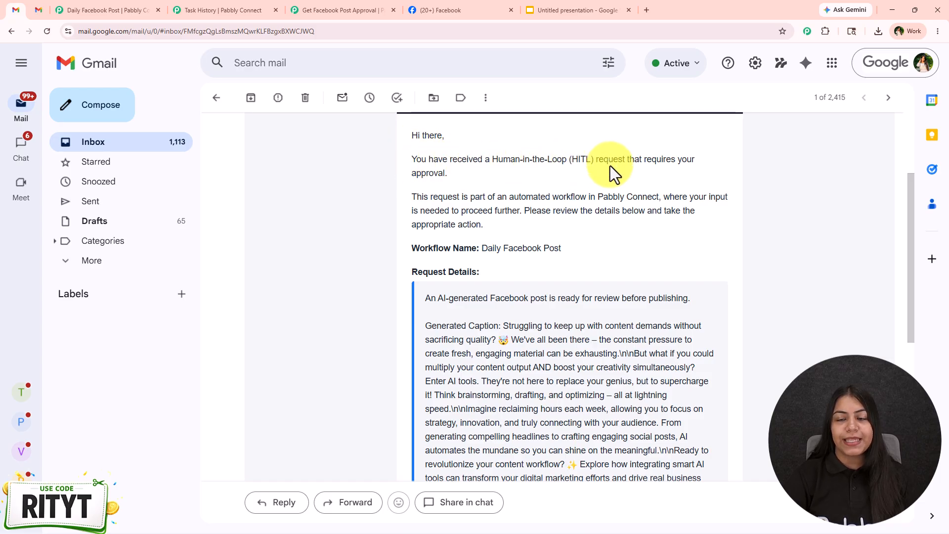
pyautogui.scroll(-3, 437, 182)
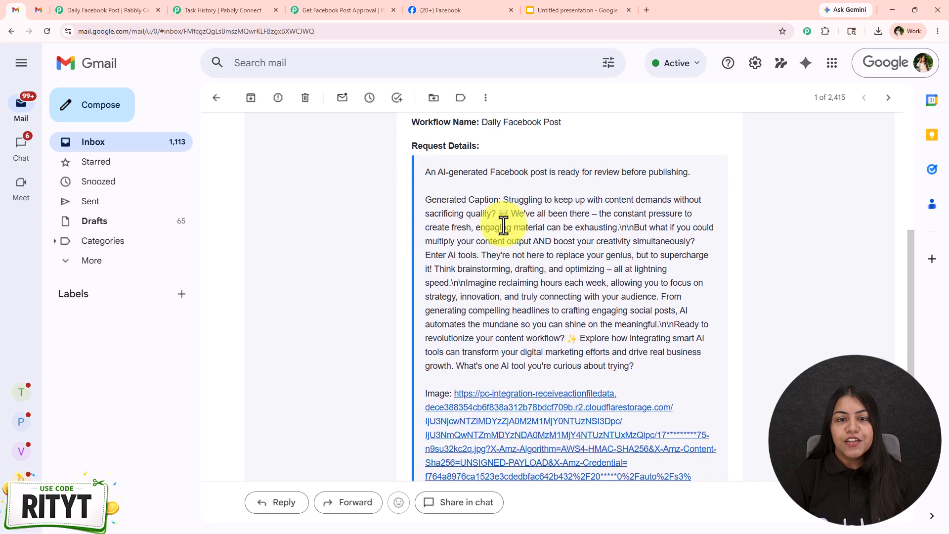
pyautogui.scroll(-5, 491, 236)
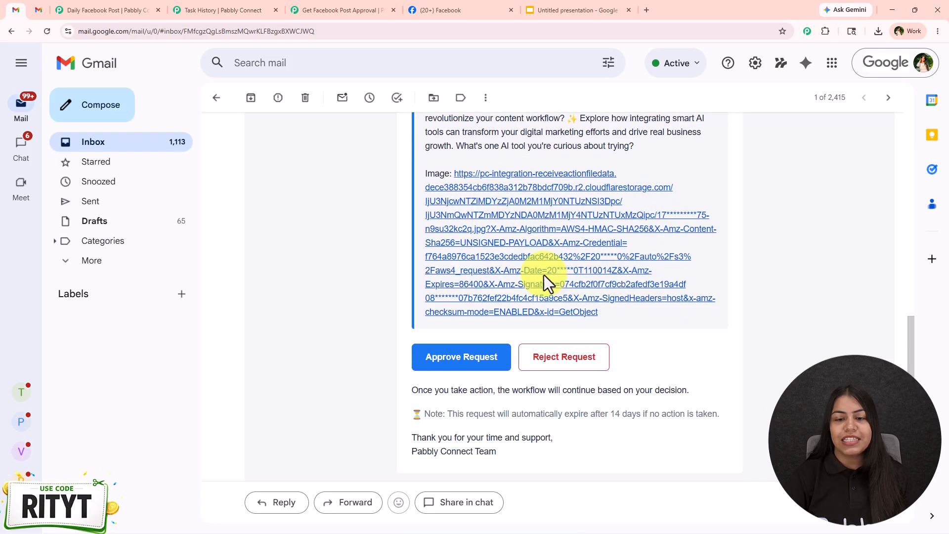
pyautogui.scroll(-1, 547, 325)
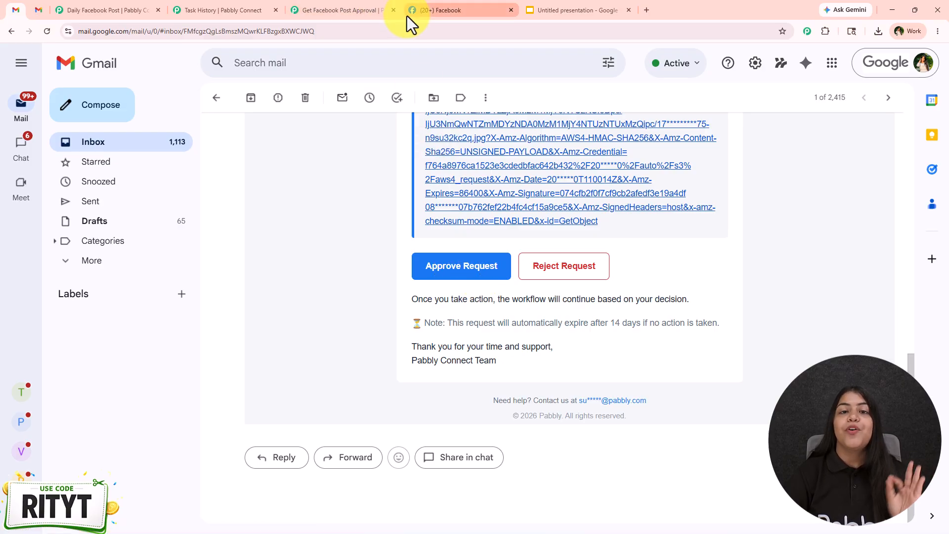
pyautogui.click(450, 269)
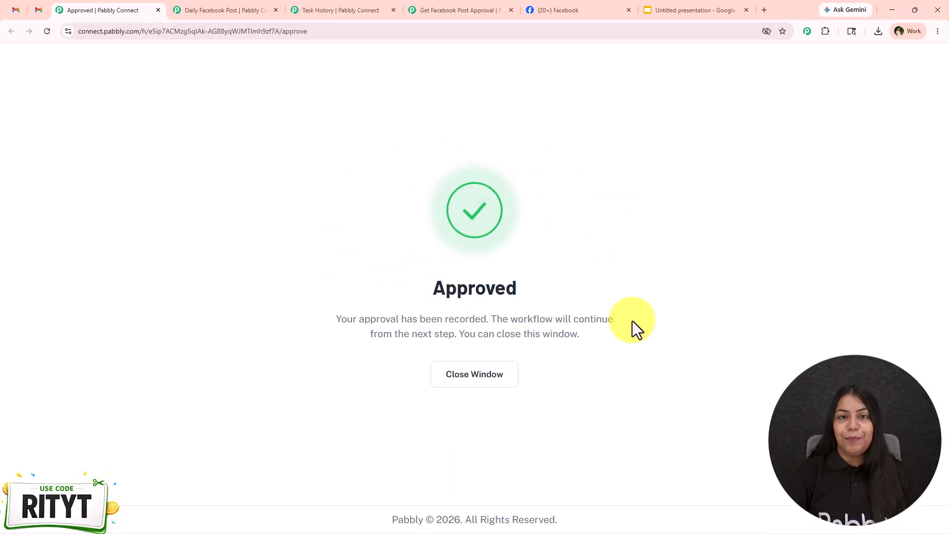
# - Return to the Pabbly Connect task history, refresh it and open the newest run to check its executed steps
pyautogui.click(319, 6)
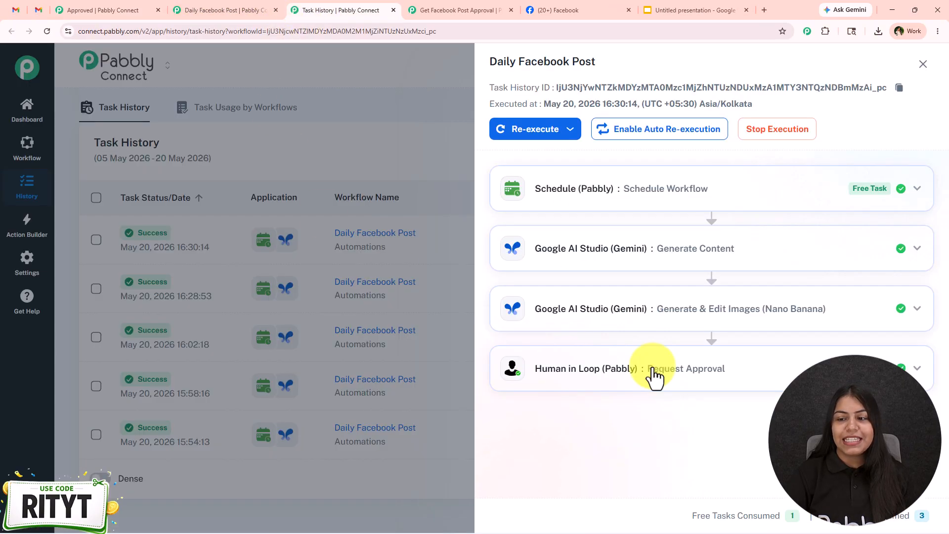
pyautogui.click(922, 62)
pyautogui.click(895, 145)
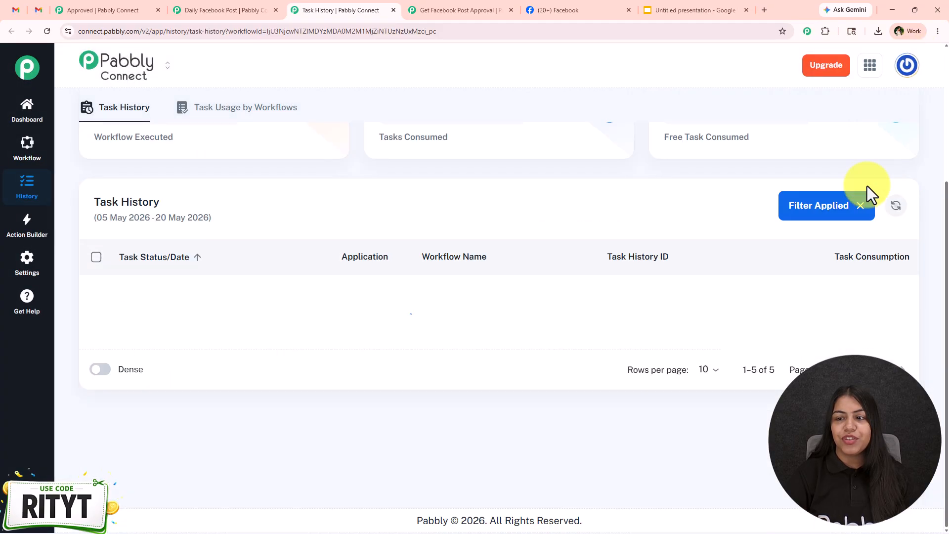
pyautogui.click(853, 235)
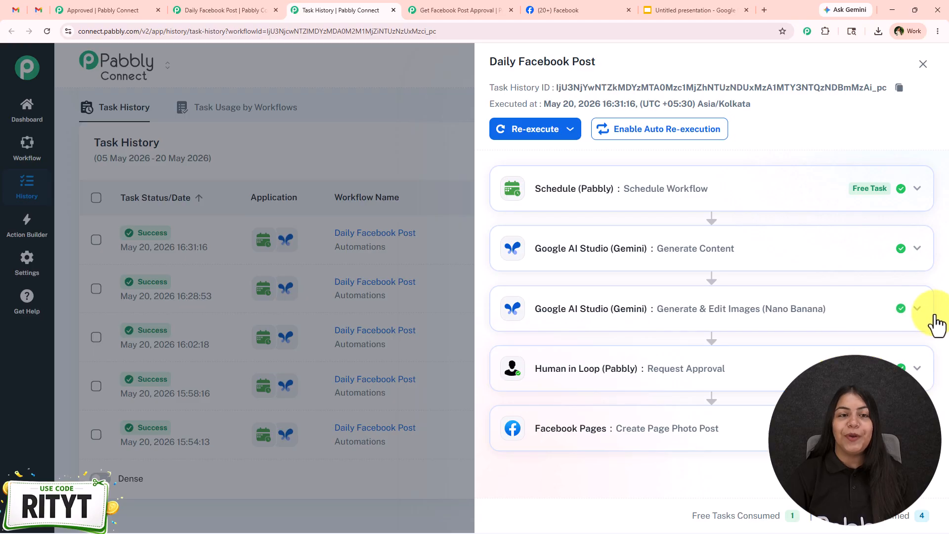
# - Switch to the Digital Dynamics page on Facebook, reload it and expand the newest post's full caption
pyautogui.click(555, 12)
pyautogui.click(48, 32)
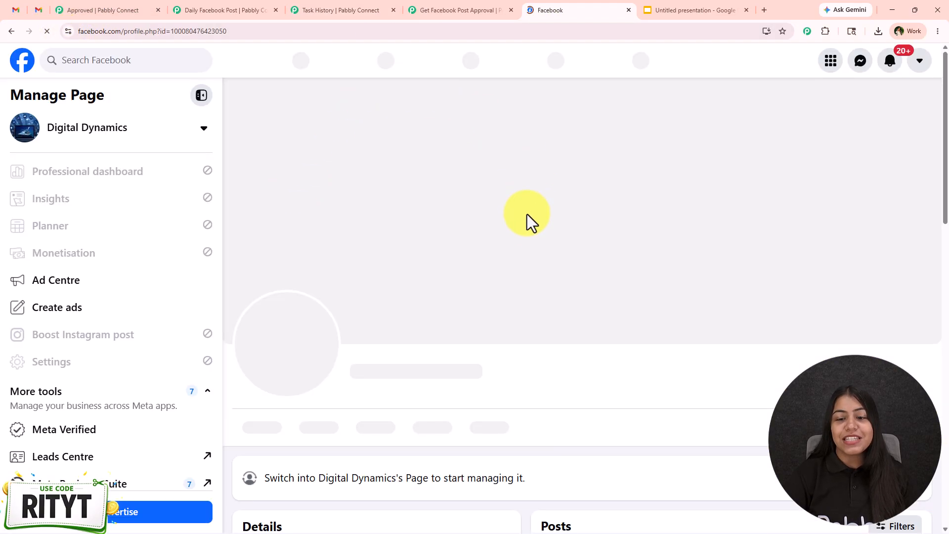
pyautogui.scroll(-3, 527, 215)
pyautogui.scroll(-6, 527, 214)
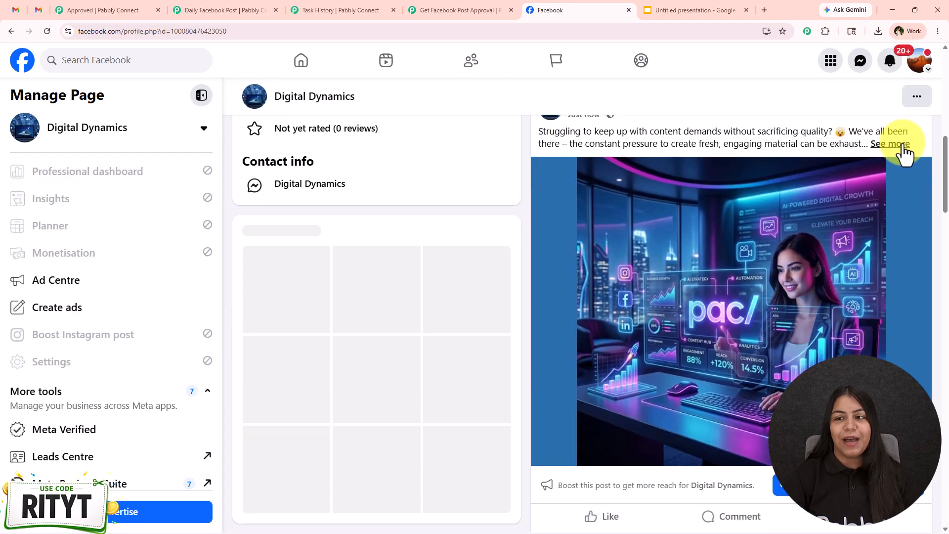
pyautogui.click(902, 144)
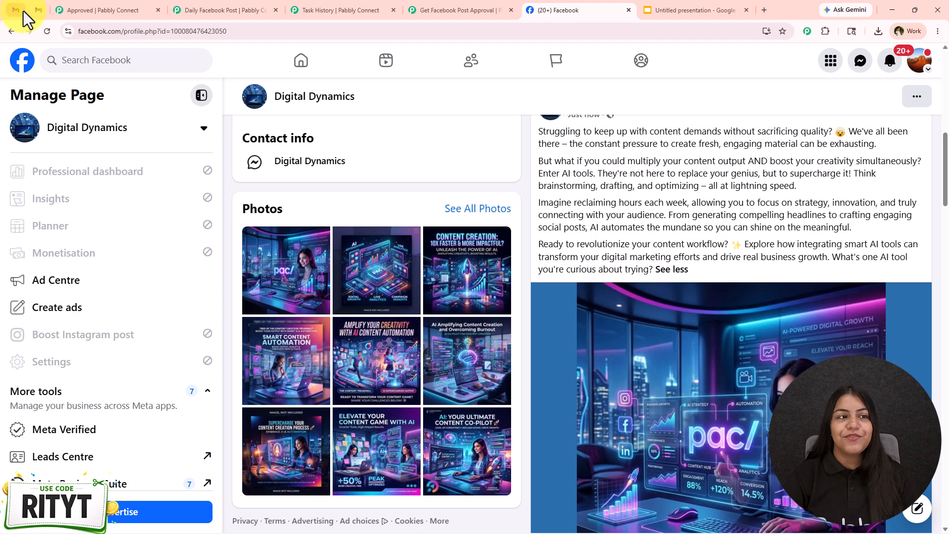
# - Switch to Gmail and review the generated caption and image link in the Daily Facebook Post approval email
pyautogui.click(23, 12)
pyautogui.scroll(7, 333, 280)
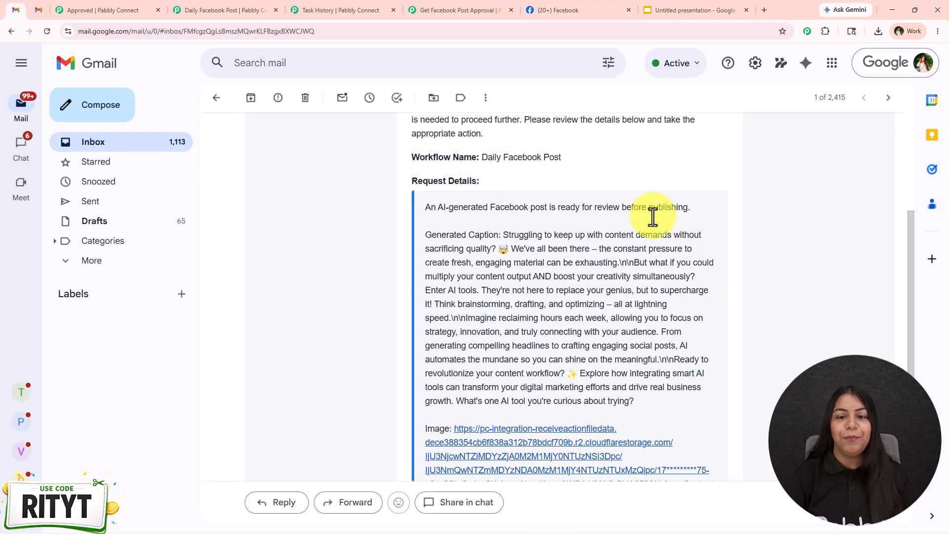
pyautogui.scroll(-1, 637, 205)
# - In the Daily Facebook Post workflow, set the Human in Loop step to send its request via Trigger a Workflow
pyautogui.click(222, 9)
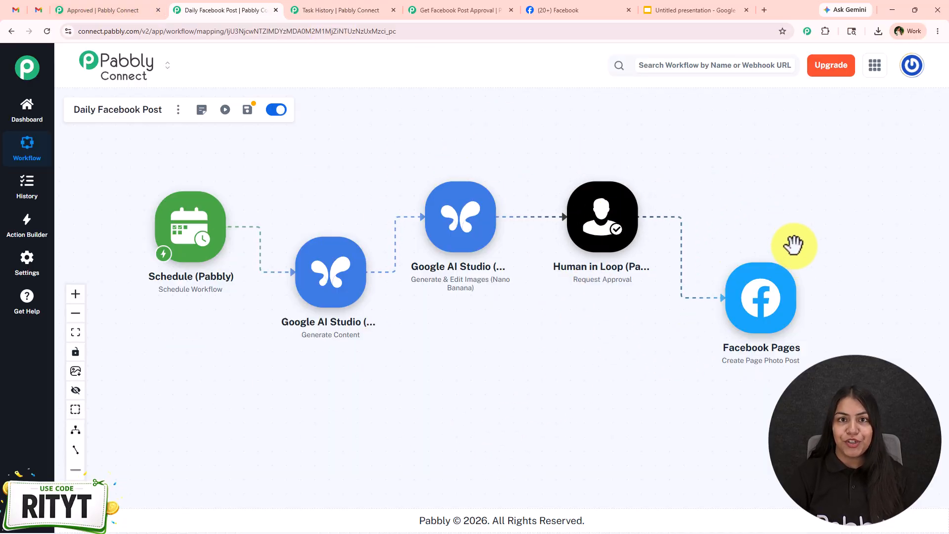
pyautogui.click(596, 222)
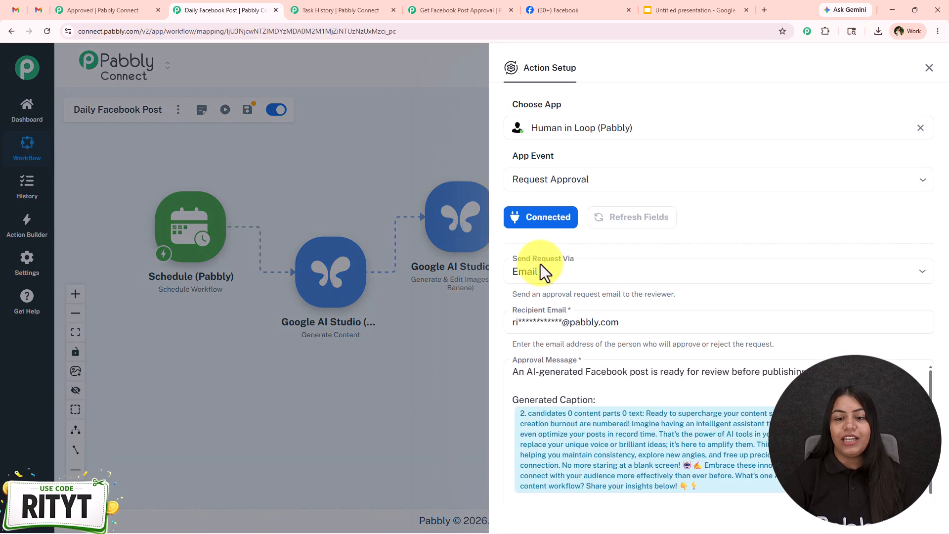
pyautogui.click(540, 266)
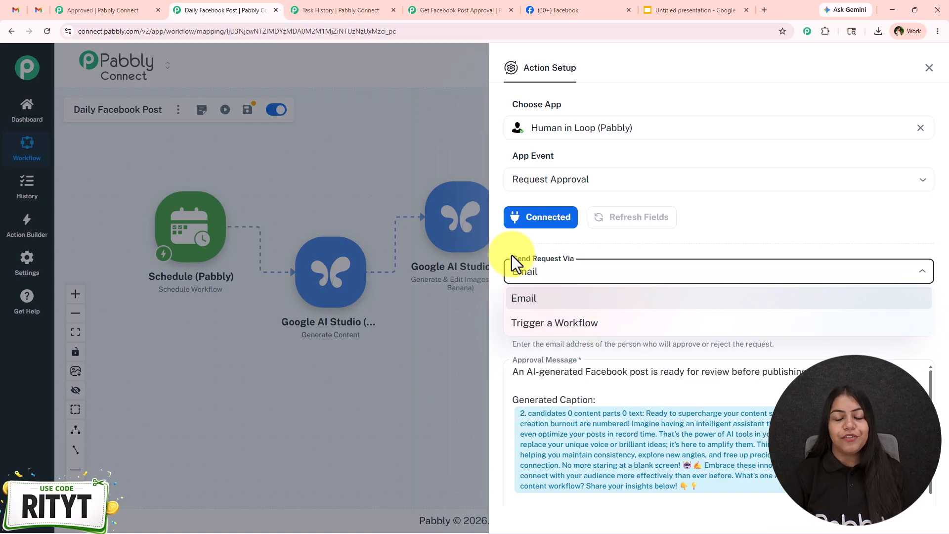
pyautogui.click(555, 326)
pyautogui.scroll(-3, 624, 222)
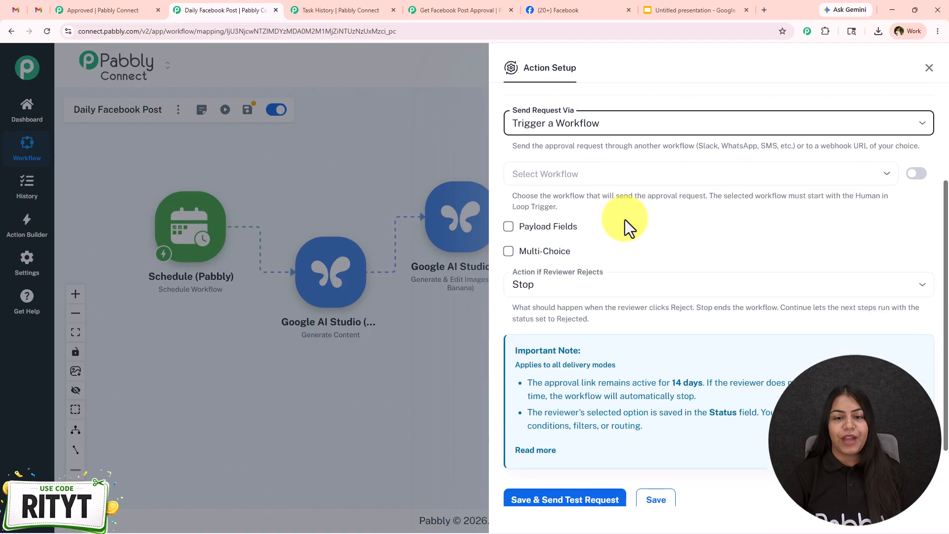
# - Check the Get Facebook Post Approval workflow and select it as the one that sends the approval request
pyautogui.click(599, 179)
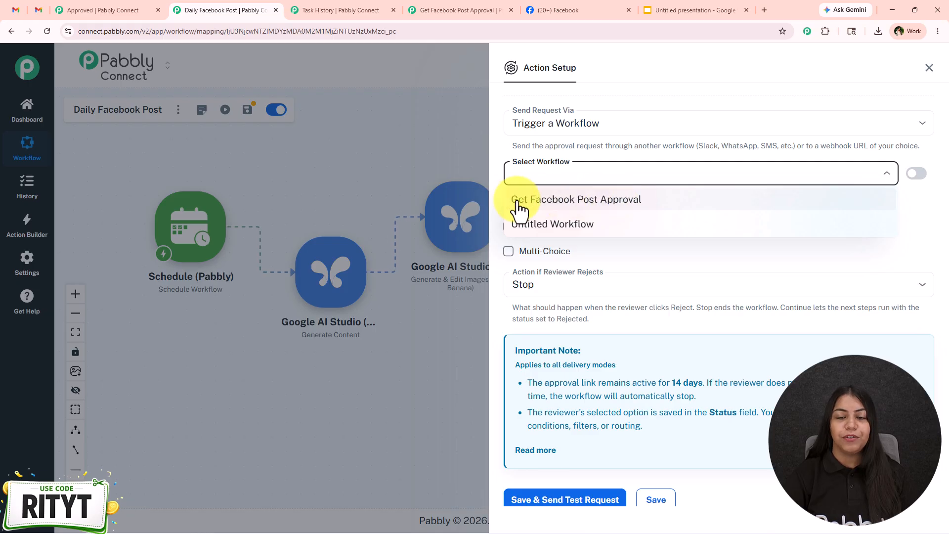
pyautogui.click(416, 9)
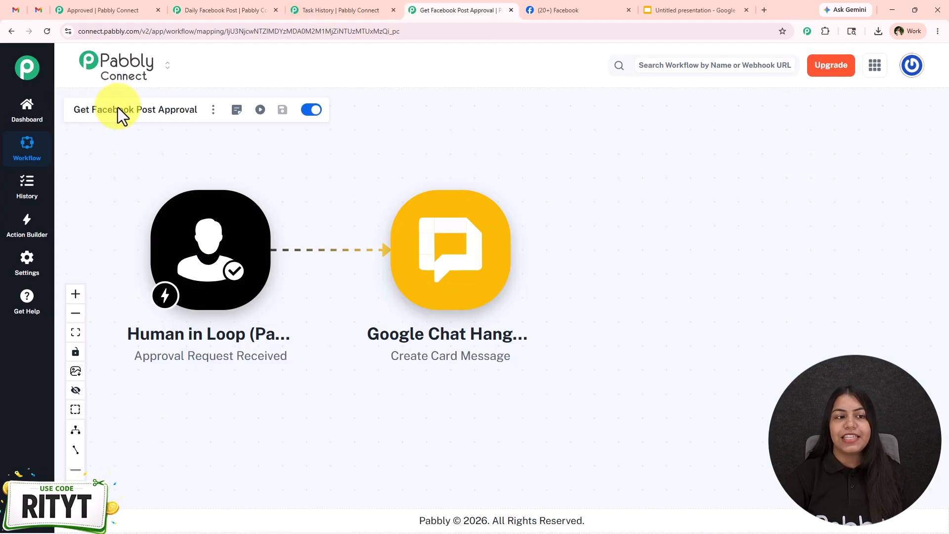
pyautogui.click(246, 7)
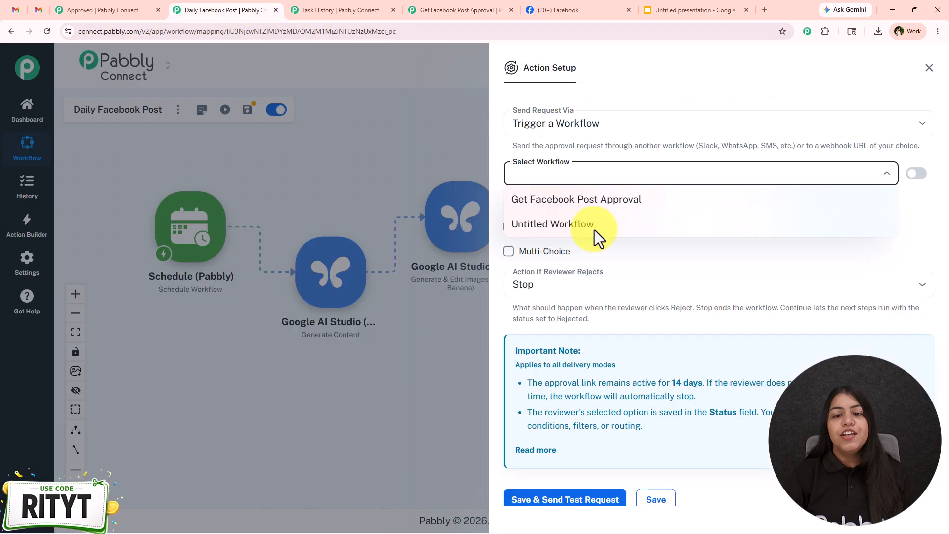
pyautogui.click(588, 201)
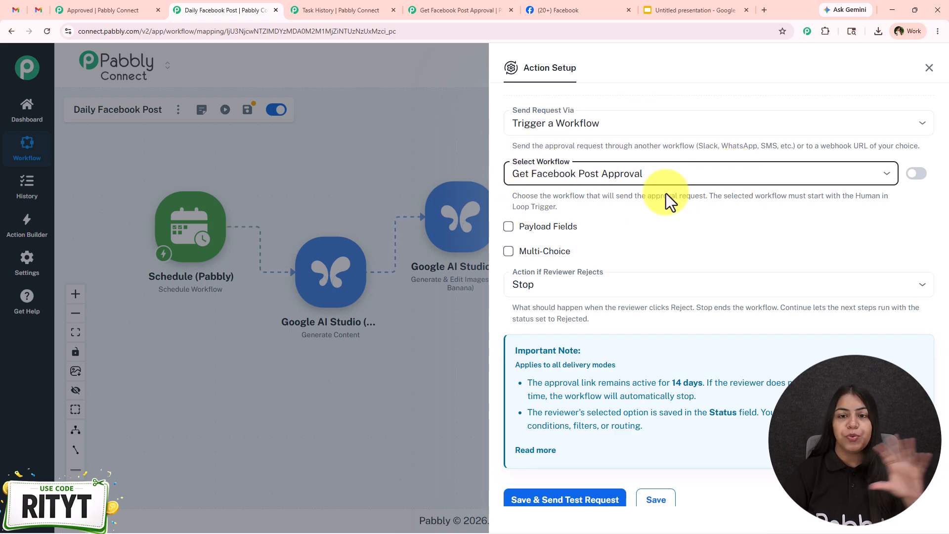
pyautogui.click(657, 173)
pyautogui.click(620, 198)
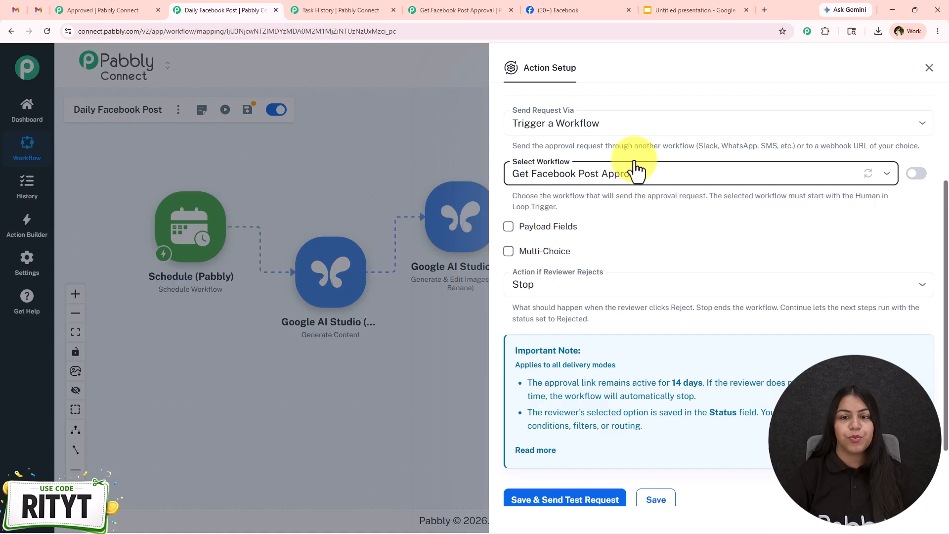
# - Enable payload fields and add a Caption field mapped to the step 2 Google AI Studio "candidates 0 content parts 0 text" value
pyautogui.scroll(-2, 662, 230)
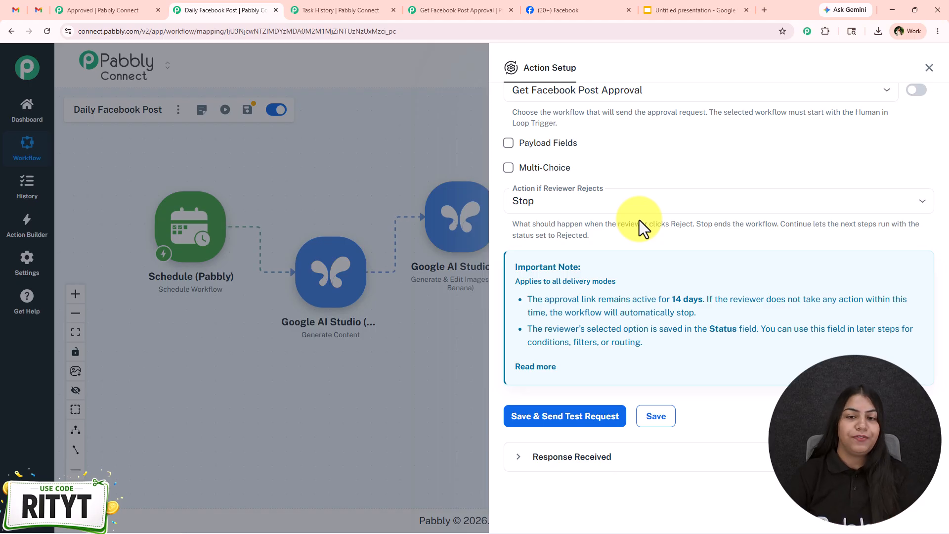
pyautogui.click(508, 143)
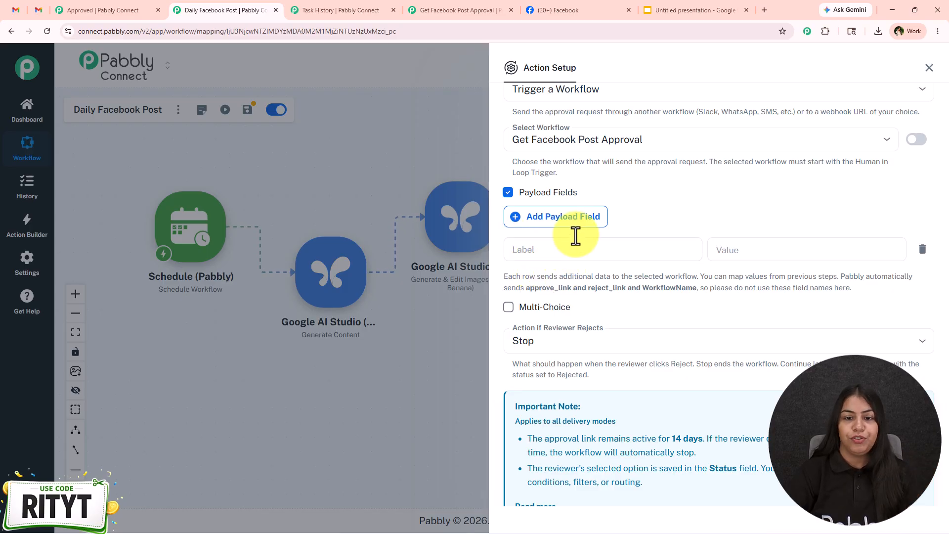
pyautogui.click(587, 261)
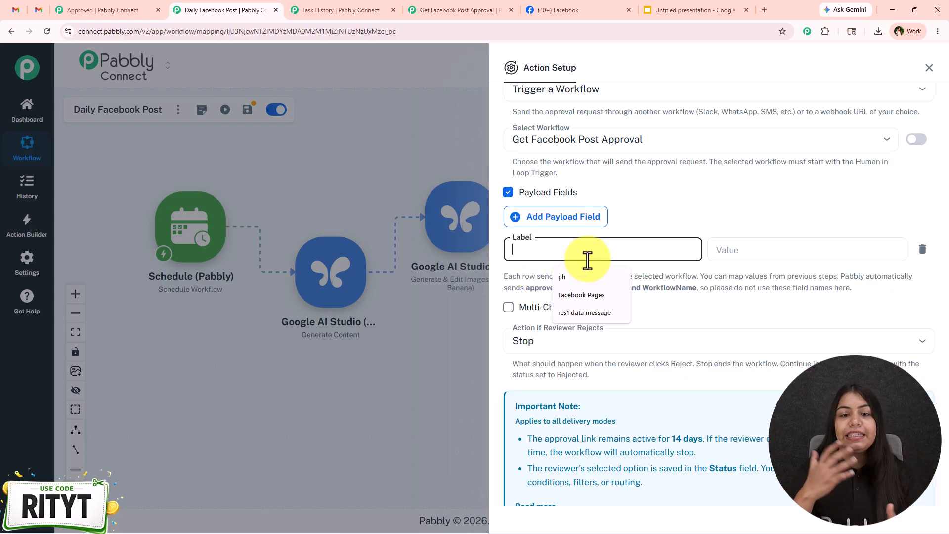
pyautogui.write('Captio')
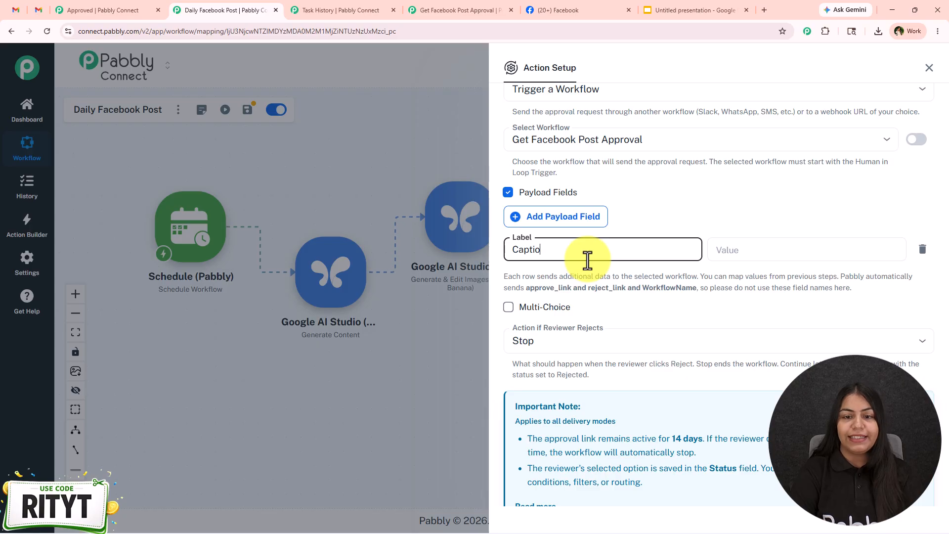
pyautogui.click(772, 246)
pyautogui.write('/c')
pyautogui.write('a')
pyautogui.click(761, 387)
pyautogui.scroll(-2, 621, 237)
pyautogui.scroll(2, 588, 229)
# - Add a second payload field labelled Image and map it to the fileURL from step 3
pyautogui.click(595, 225)
pyautogui.scroll(-2, 599, 225)
pyautogui.click(561, 348)
pyautogui.write('Image')
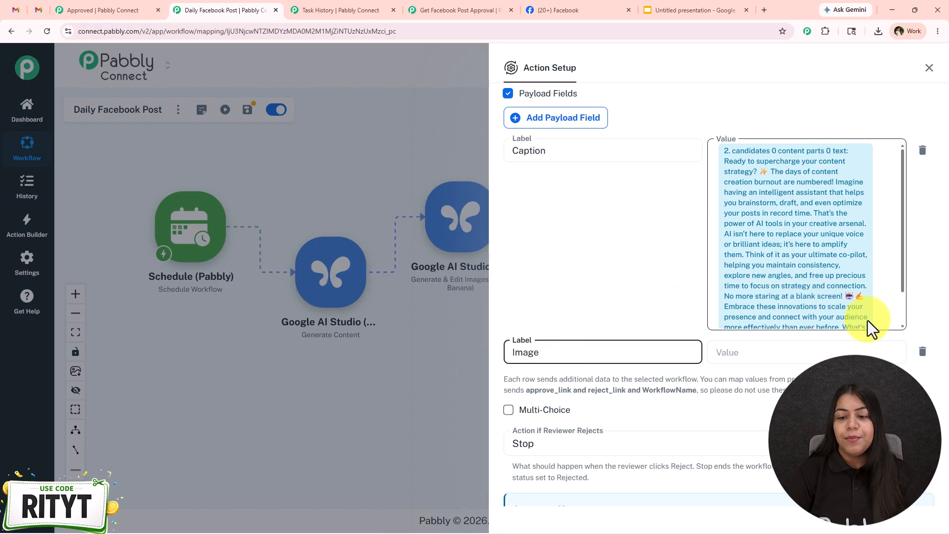
pyautogui.click(810, 352)
pyautogui.write('/url')
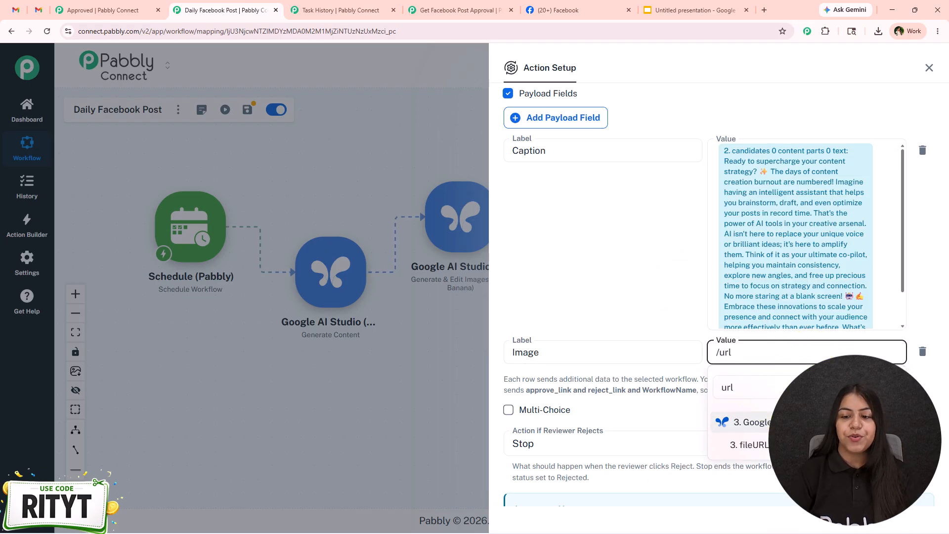
pyautogui.click(778, 445)
pyautogui.scroll(-3, 799, 286)
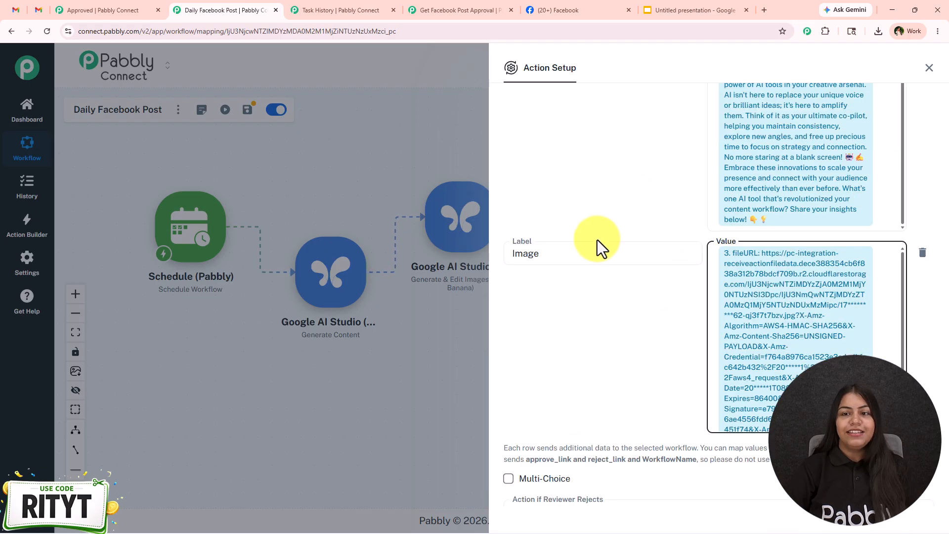
# - Enable Multi-Choice and add a third decision labelled Edit that is set to Stop workflow
pyautogui.scroll(-1, 655, 326)
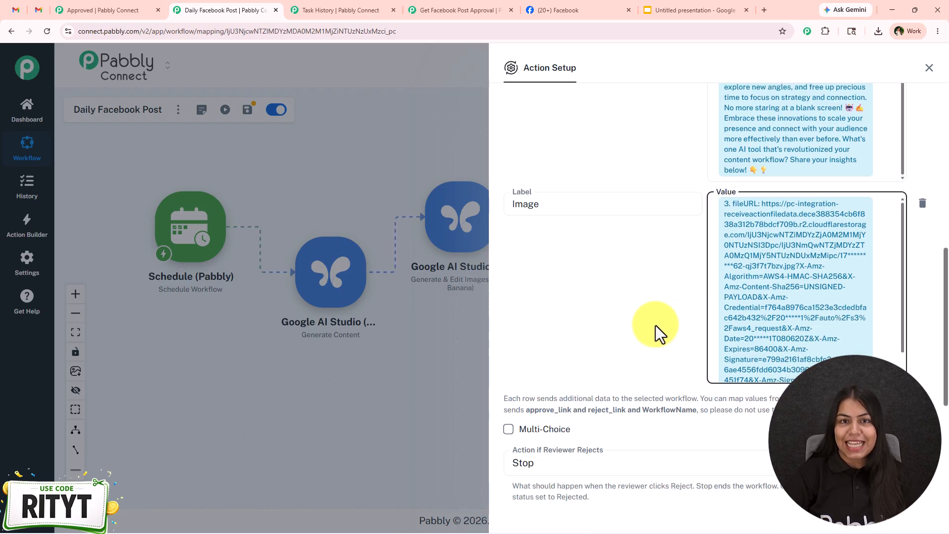
pyautogui.scroll(-1, 655, 325)
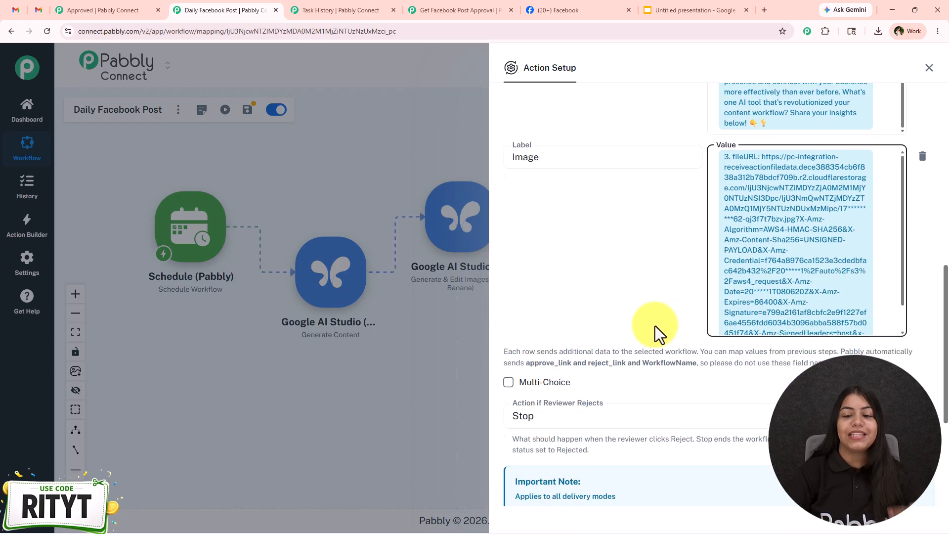
pyautogui.scroll(-2, 654, 325)
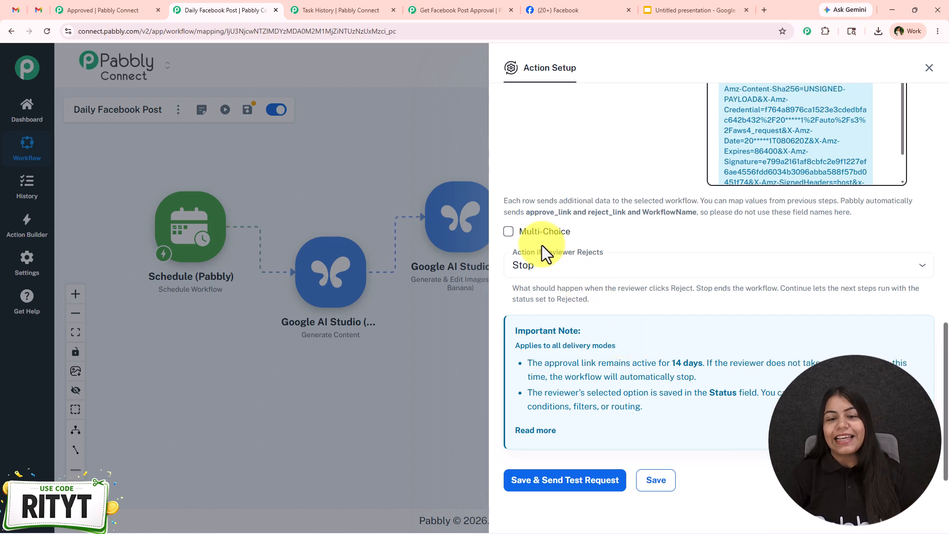
pyautogui.click(543, 232)
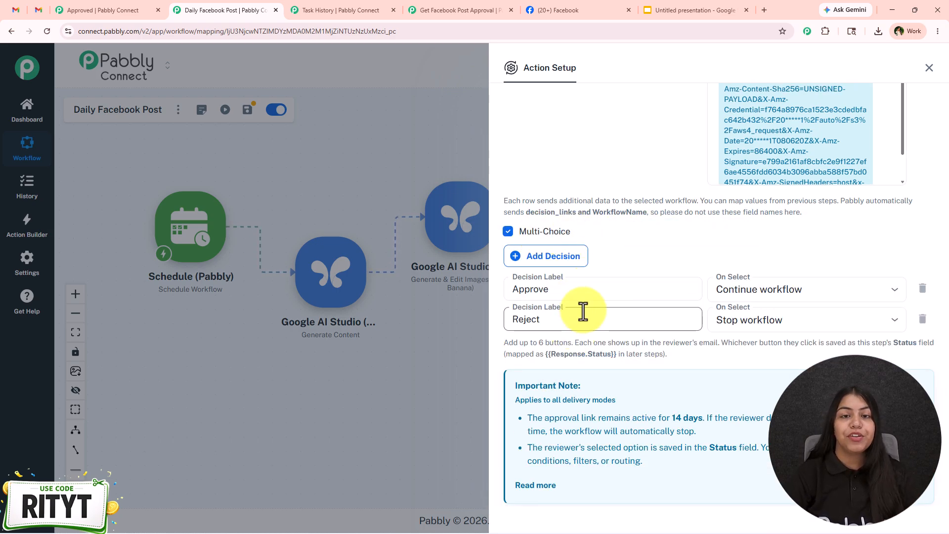
pyautogui.scroll(-2, 600, 251)
pyautogui.click(557, 168)
pyautogui.click(595, 249)
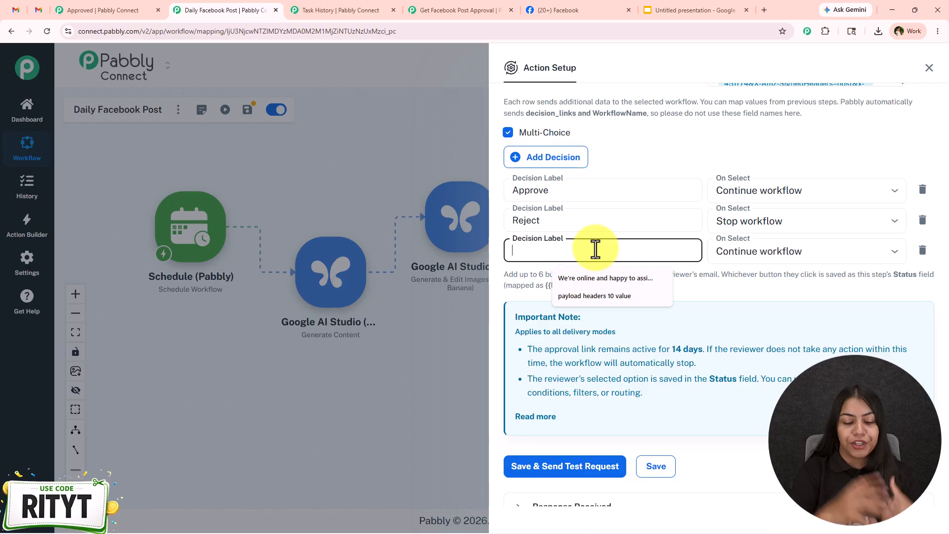
pyautogui.write('EDi')
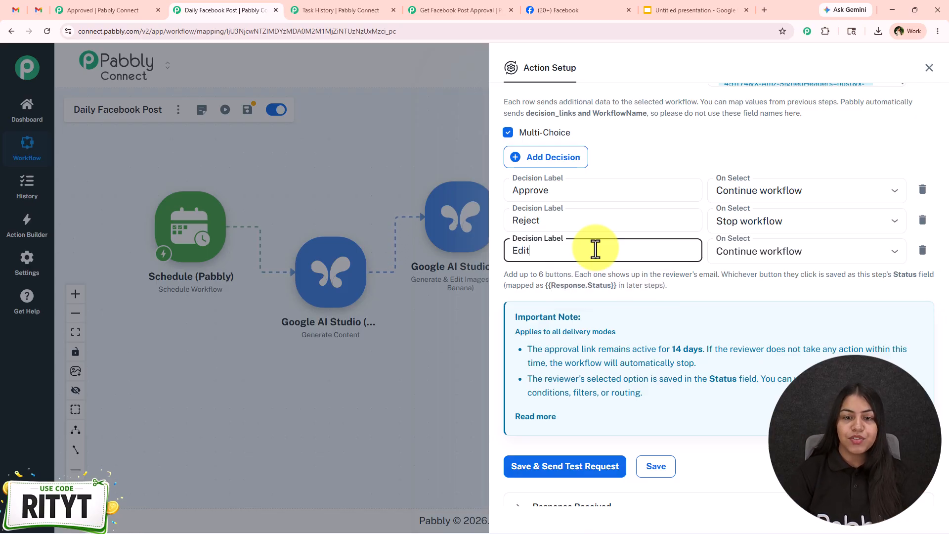
pyautogui.click(823, 253)
pyautogui.click(718, 301)
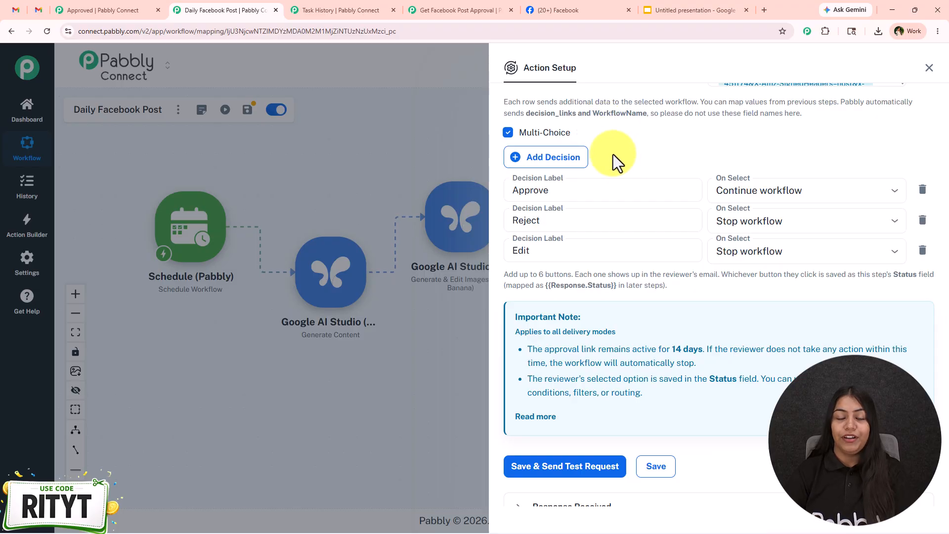
# - Review the decisions and payload fields, then save the Human in Loop step and send a test request
pyautogui.click(580, 217)
pyautogui.scroll(-1, 582, 223)
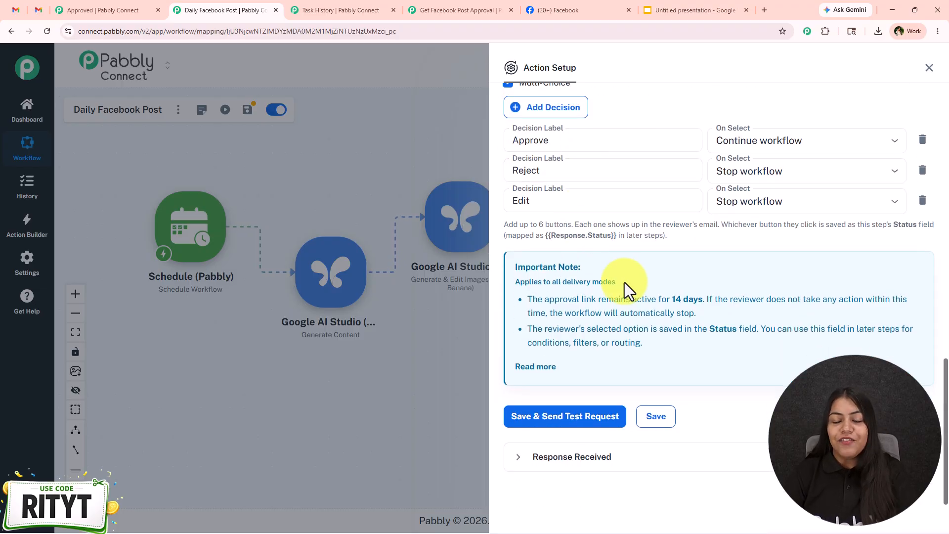
pyautogui.scroll(15, 620, 284)
pyautogui.scroll(-15, 623, 281)
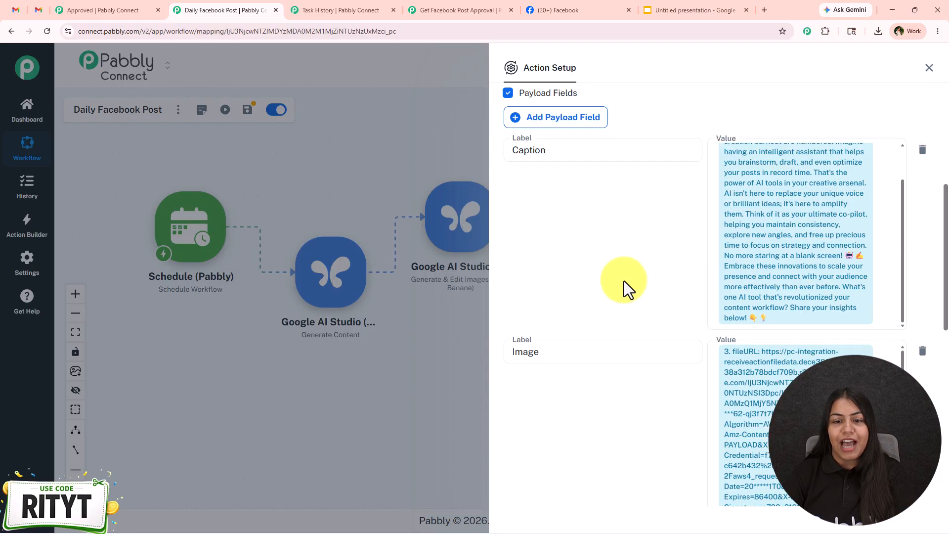
pyautogui.click(576, 472)
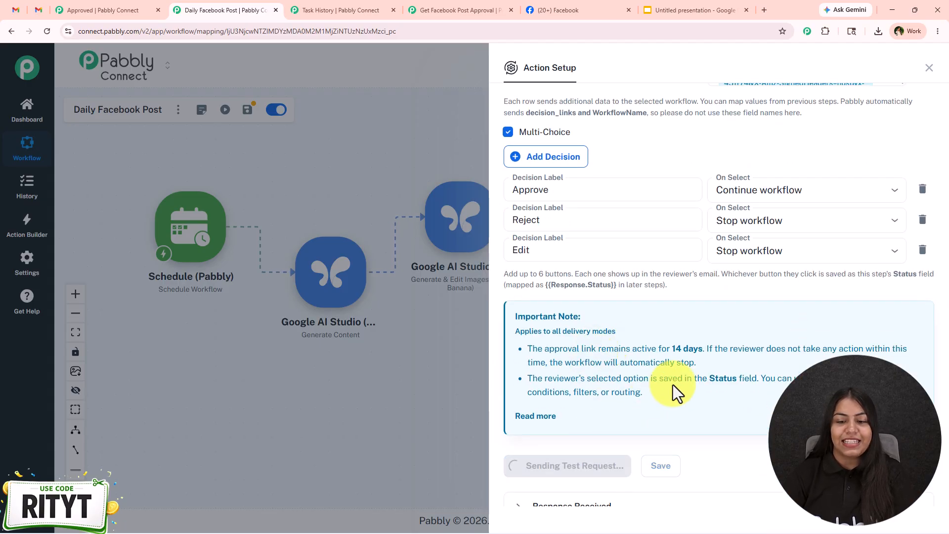
pyautogui.scroll(-1, 667, 384)
pyautogui.scroll(1, 714, 379)
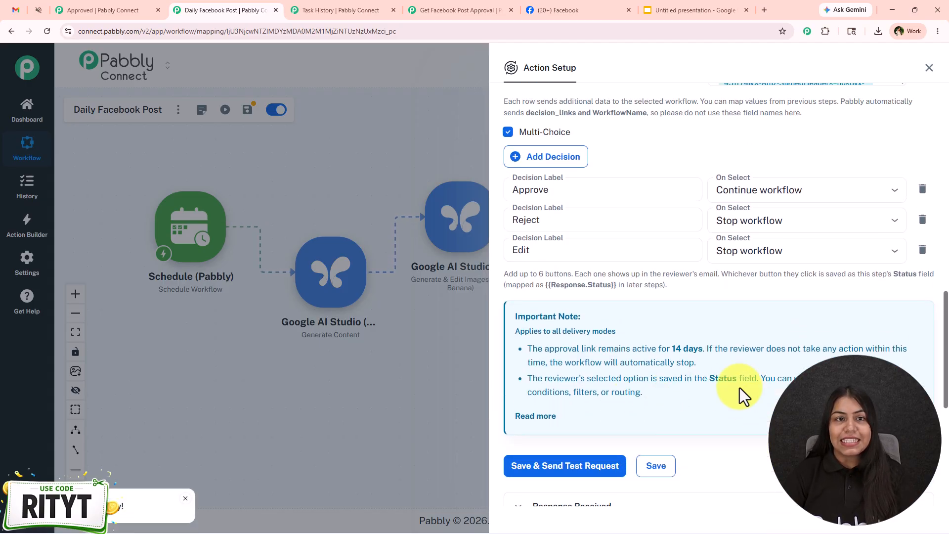
# - Open the Human in Loop trigger of the Get Facebook Post Approval workflow and review its Approval Request Received event and setup notes
pyautogui.click(410, 9)
pyautogui.moveTo(612, 265); pyautogui.dragTo(631, 243)
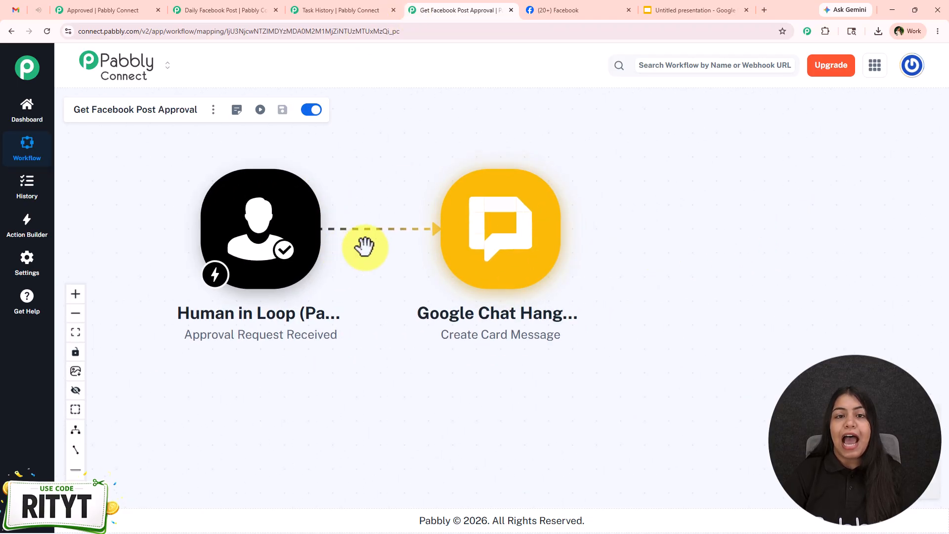
pyautogui.click(248, 244)
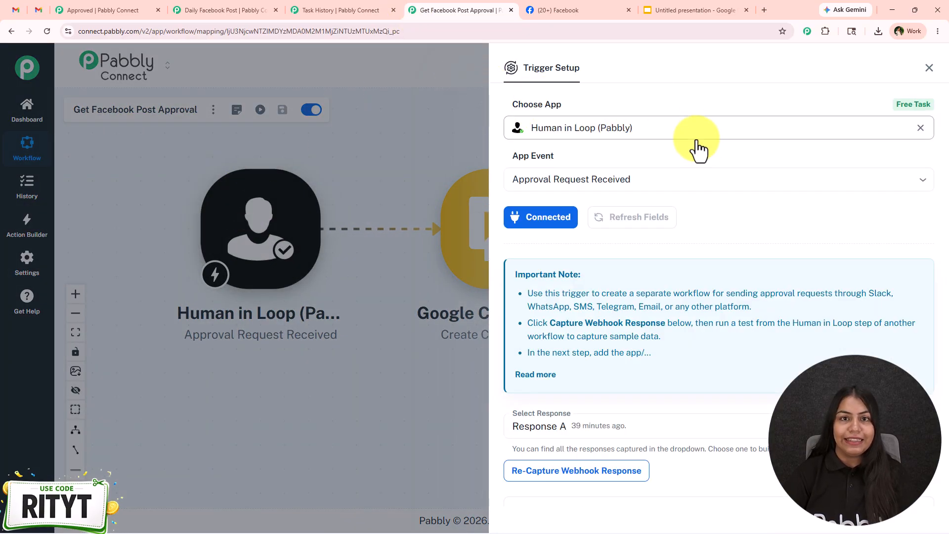
pyautogui.click(684, 183)
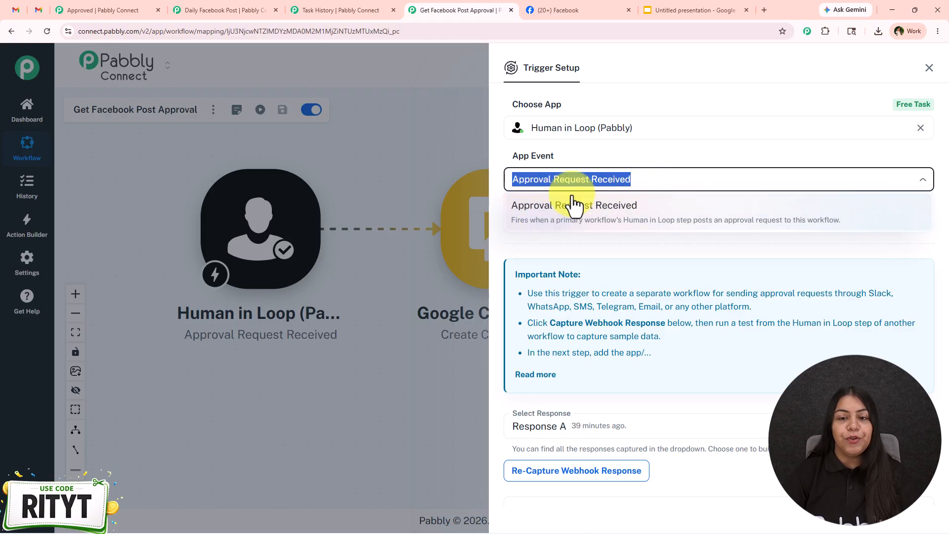
pyautogui.click(699, 217)
pyautogui.scroll(-2, 590, 424)
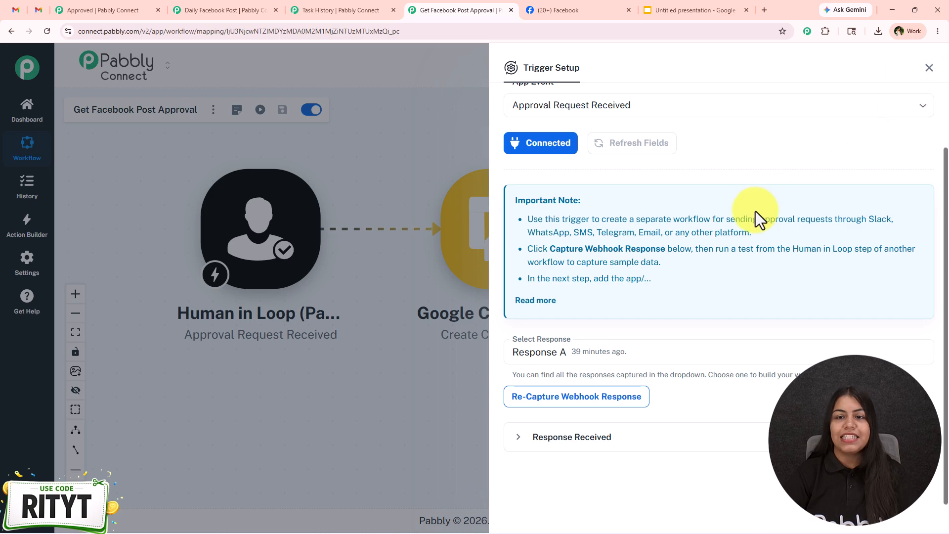
pyautogui.scroll(2, 758, 158)
# - Clear the trigger's app, search for "Human" and choose Human in Loop (Pabbly) again
pyautogui.click(585, 128)
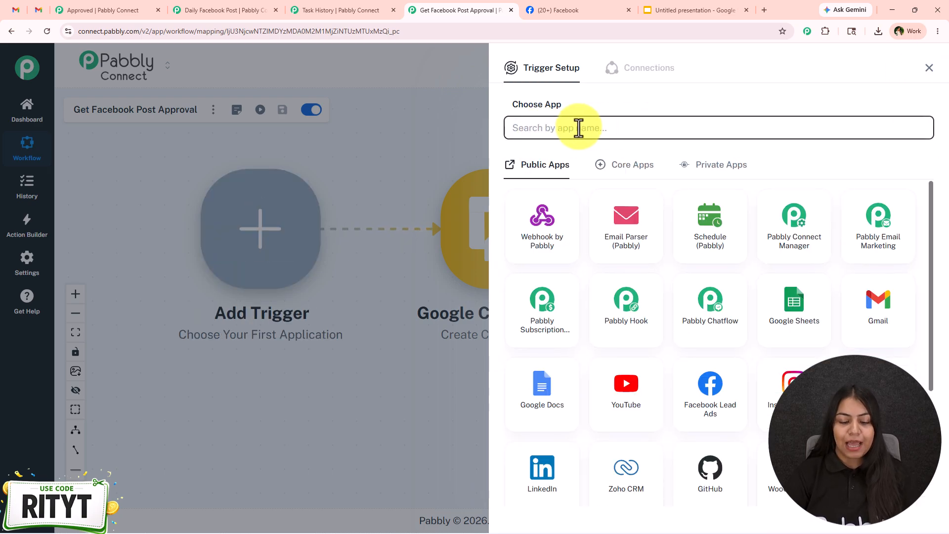
pyautogui.write('Human')
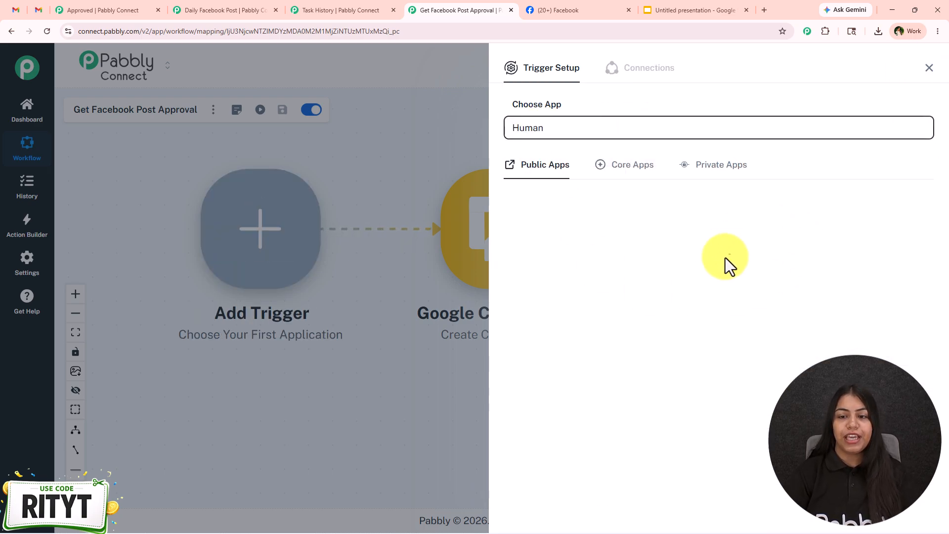
pyautogui.click(658, 250)
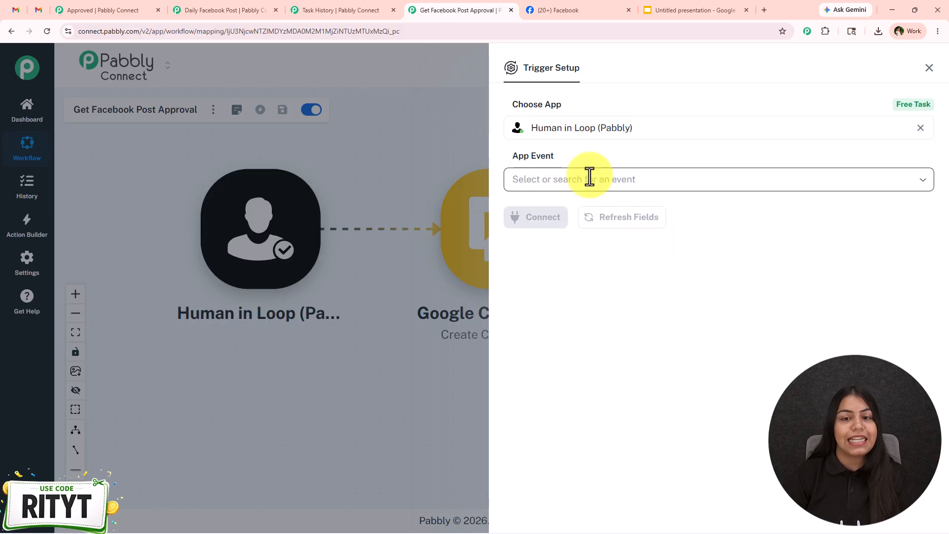
# - Set the trigger event to Approval Request Received, connect it and start capturing the webhook response
pyautogui.click(588, 176)
pyautogui.click(662, 235)
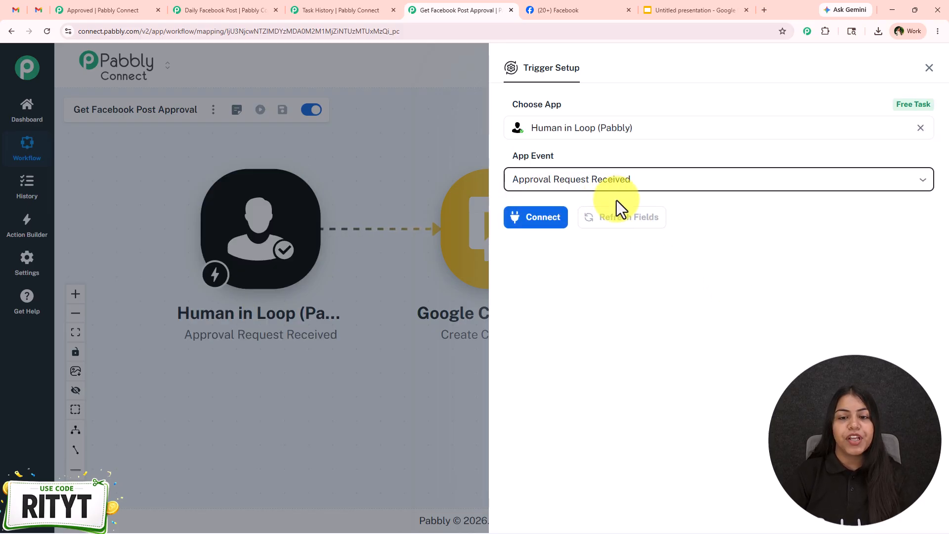
pyautogui.click(542, 218)
pyautogui.click(587, 420)
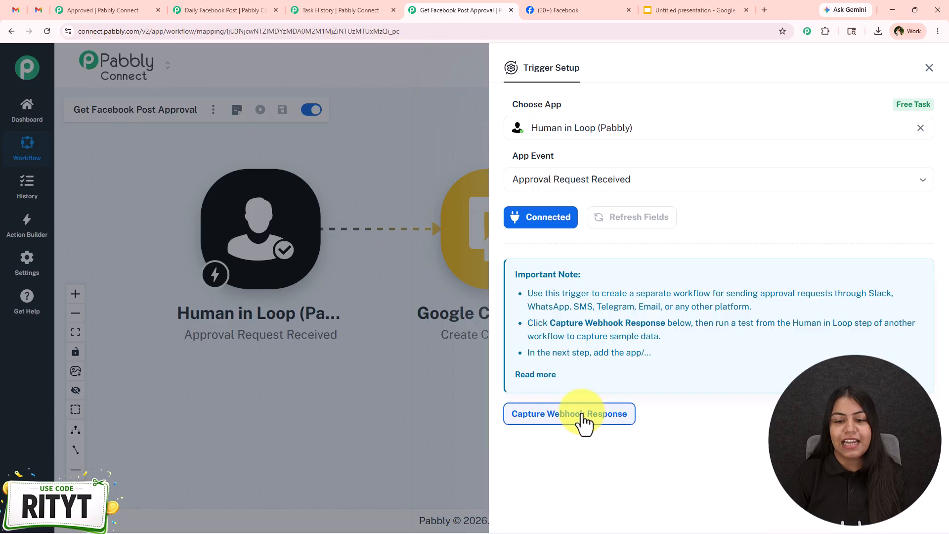
# - Save and send a test request from Daily Facebook Post's Human in Loop step, and review the response captured by the approval workflow's trigger
pyautogui.click(203, 9)
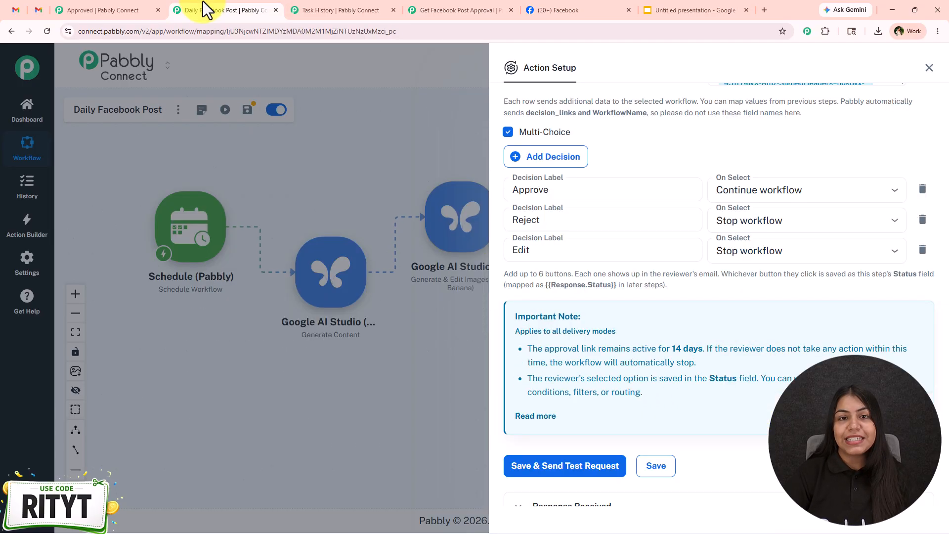
pyautogui.click(563, 466)
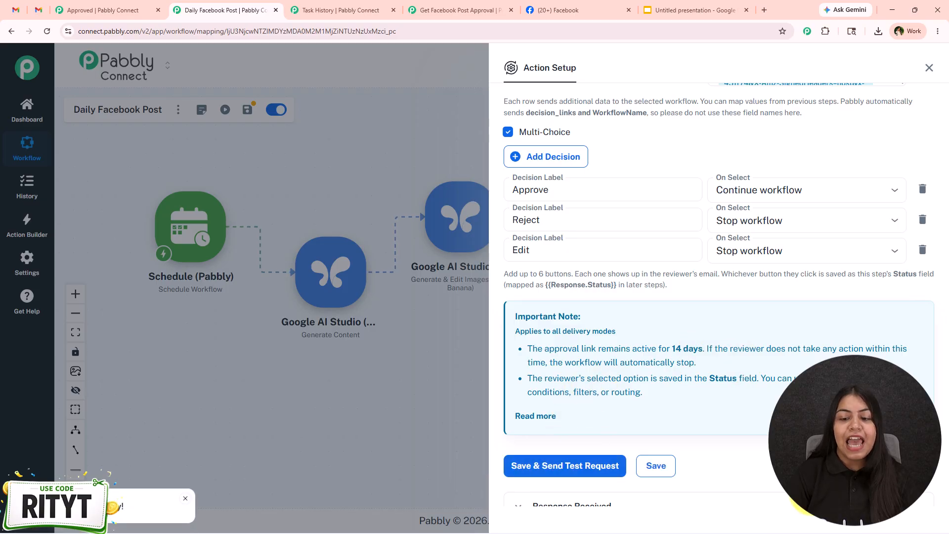
pyautogui.scroll(-6, 727, 390)
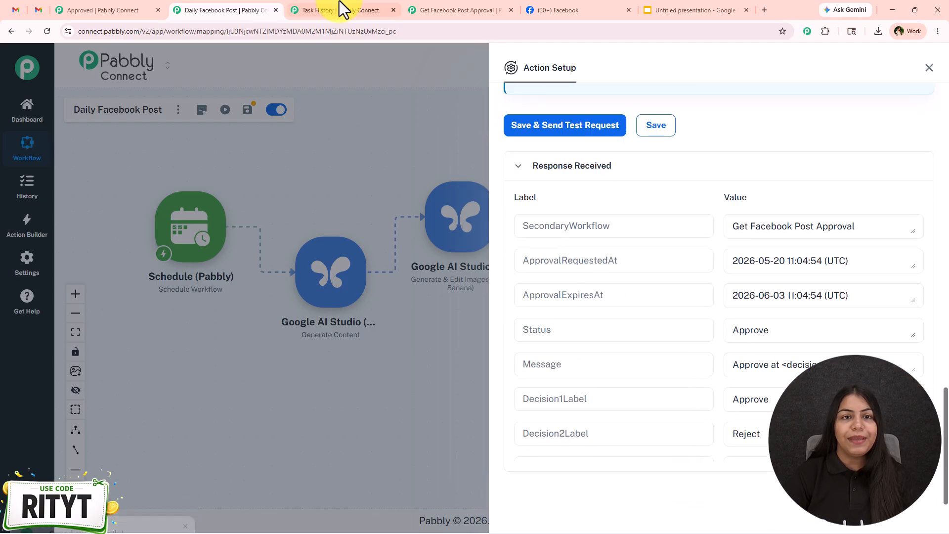
pyautogui.click(413, 7)
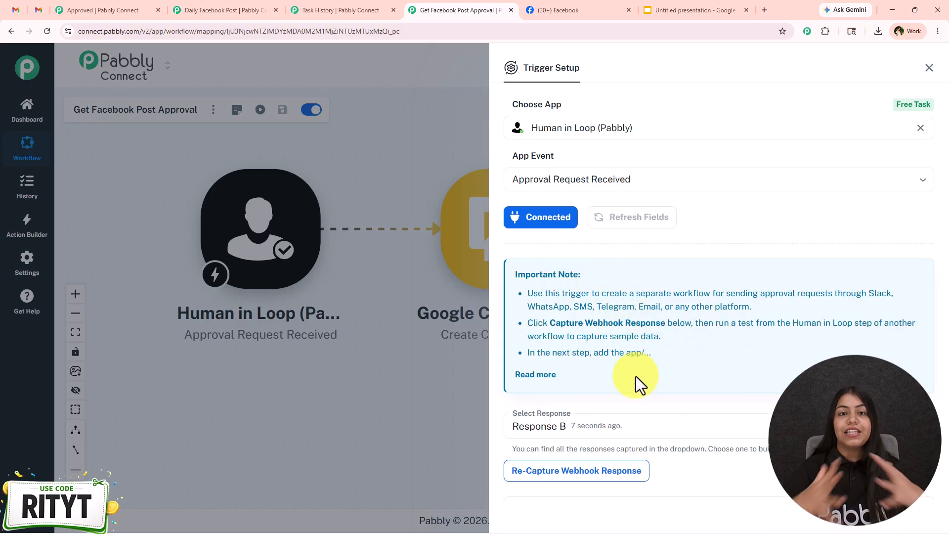
pyautogui.scroll(-8, 635, 375)
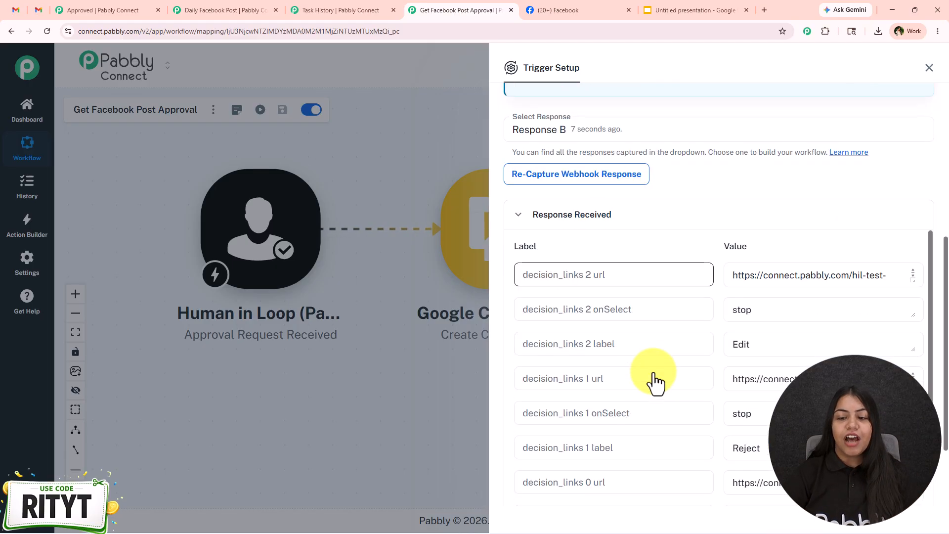
# - Compare the Human in Loop request settings in Daily Facebook Post with the approval trigger's captured fields, and close the trigger setup
pyautogui.click(189, 9)
pyautogui.scroll(15, 651, 292)
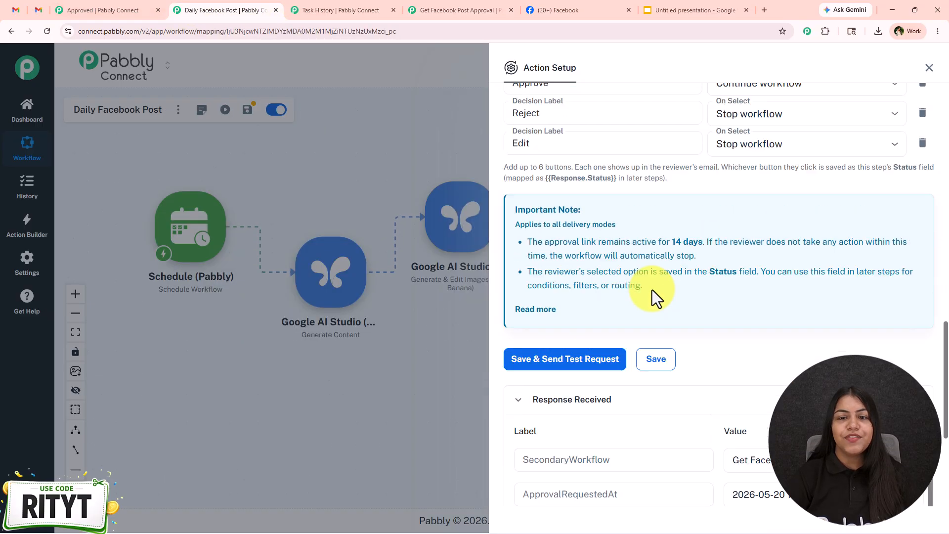
pyautogui.scroll(5, 642, 304)
pyautogui.scroll(-1, 641, 325)
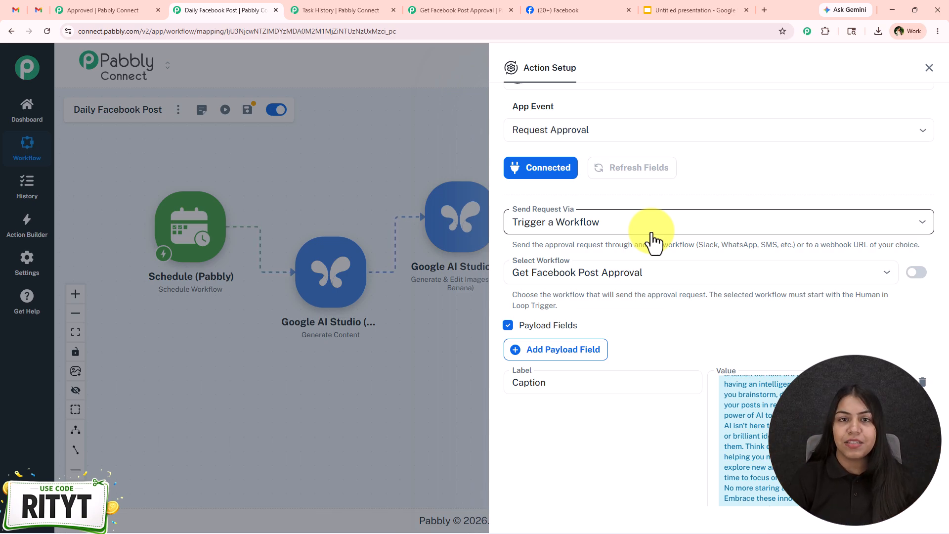
pyautogui.click(409, 10)
pyautogui.scroll(-3, 726, 392)
pyautogui.scroll(7, 840, 222)
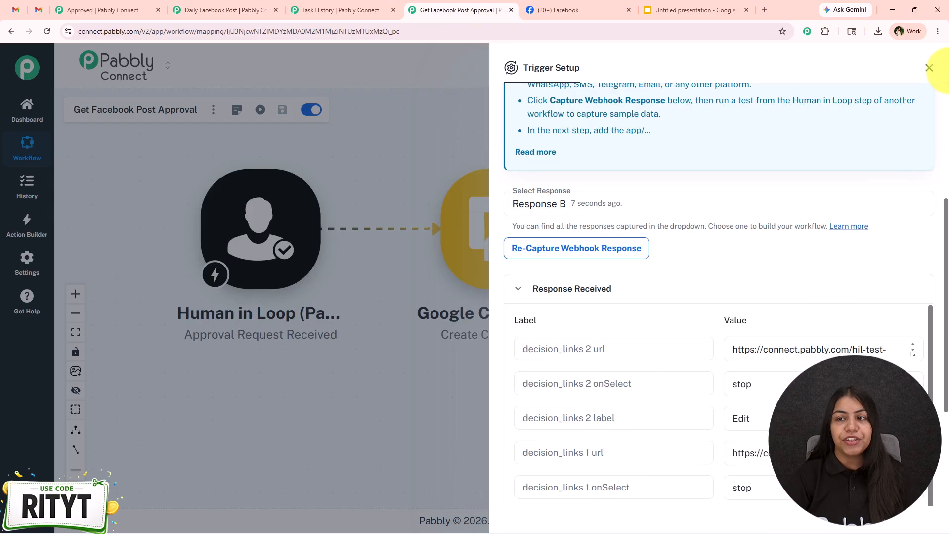
pyautogui.click(928, 68)
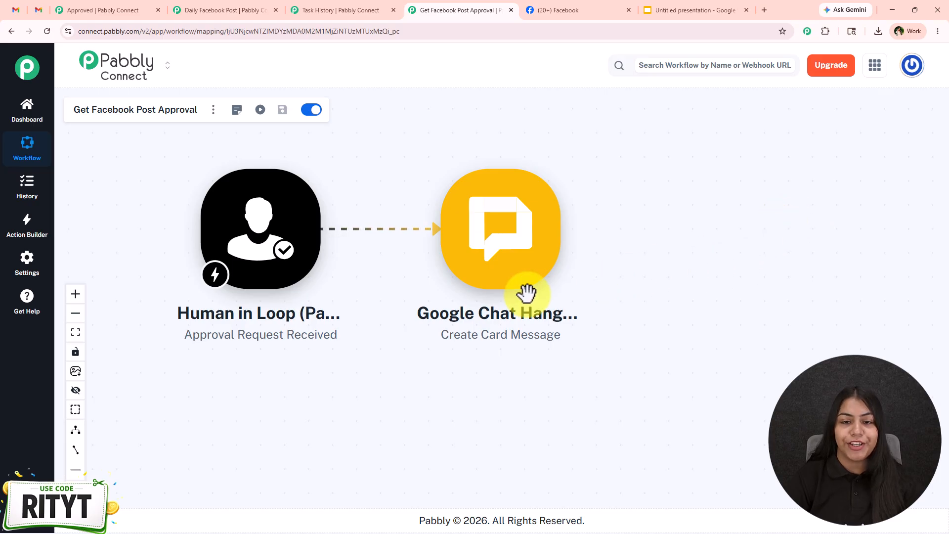
# - Open the Google Chat Hangout step and review its webhook, header title, caption subtitle, button texts and mapped decision links
pyautogui.click(518, 251)
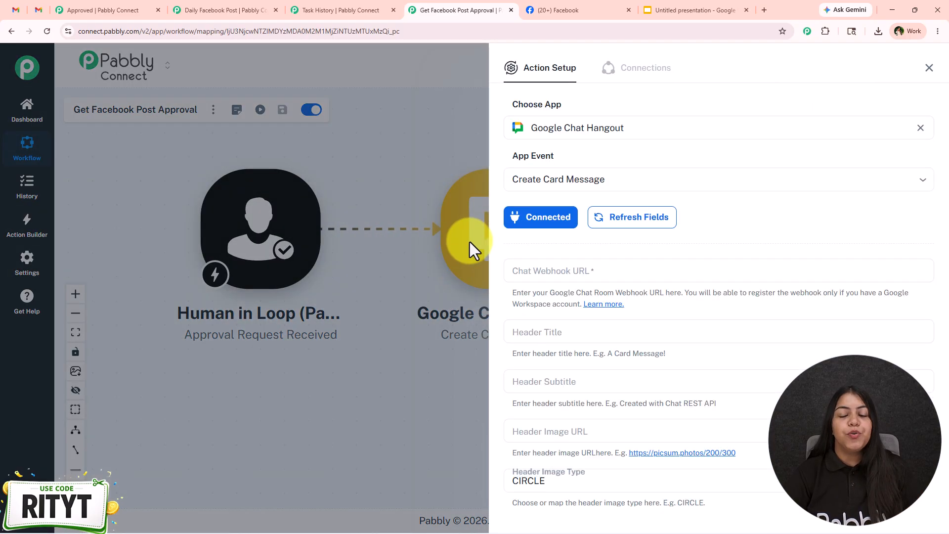
pyautogui.scroll(-8, 761, 220)
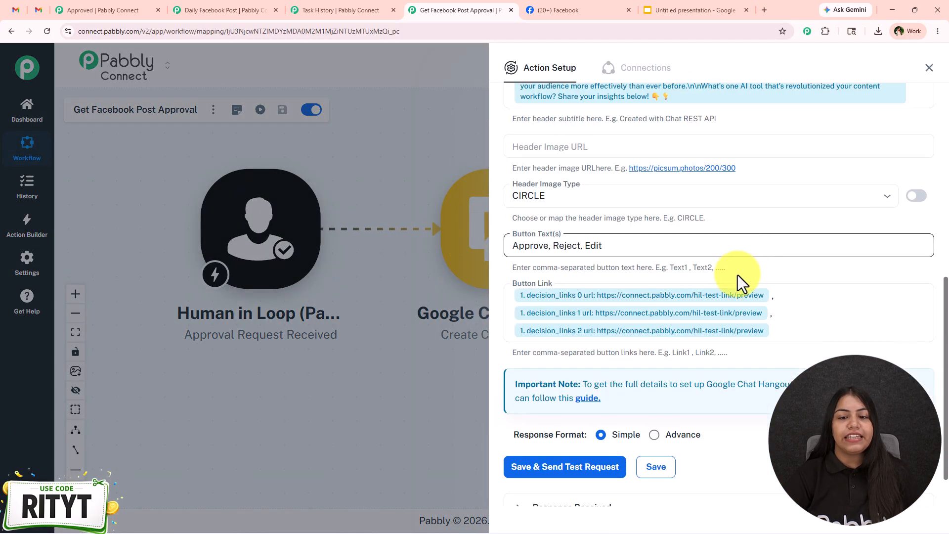
pyautogui.scroll(10, 701, 354)
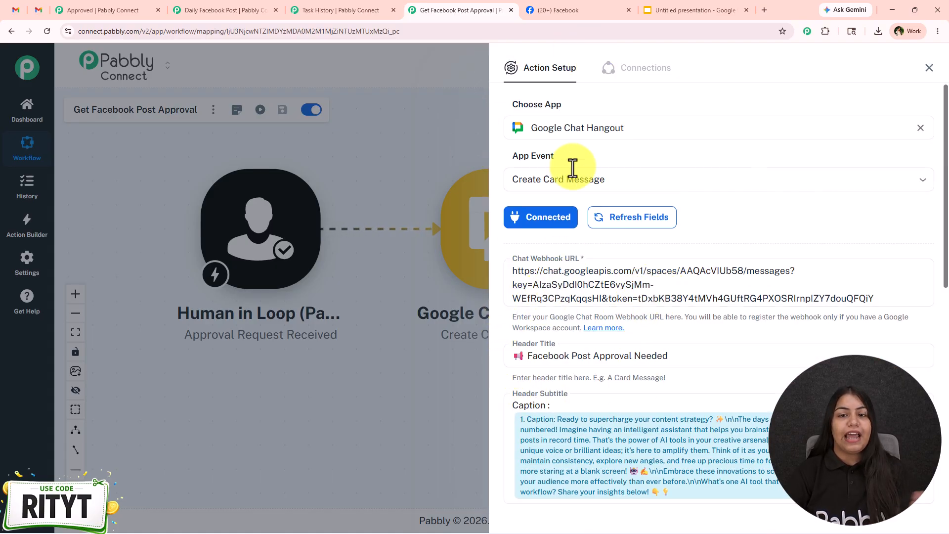
pyautogui.scroll(-2, 576, 173)
pyautogui.scroll(-1, 523, 229)
pyautogui.scroll(-1, 626, 227)
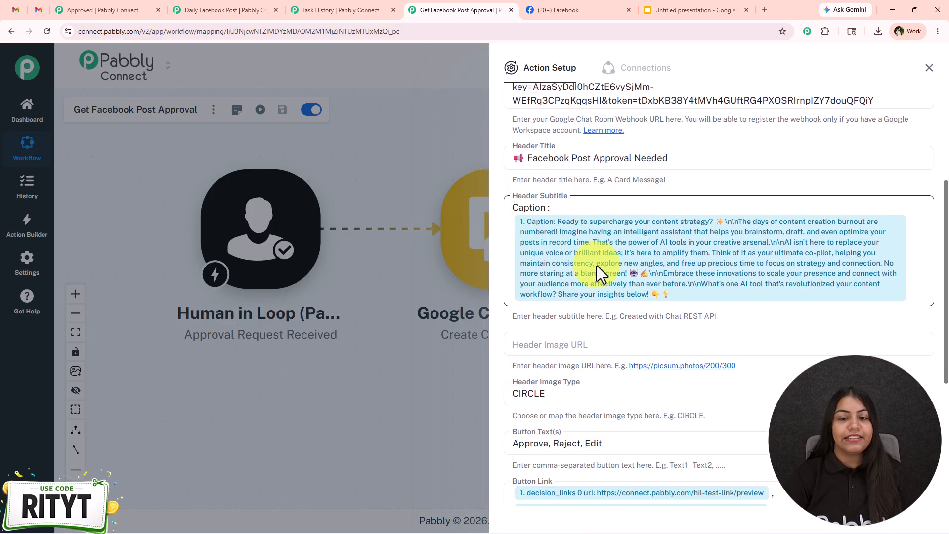
pyautogui.scroll(-2, 597, 266)
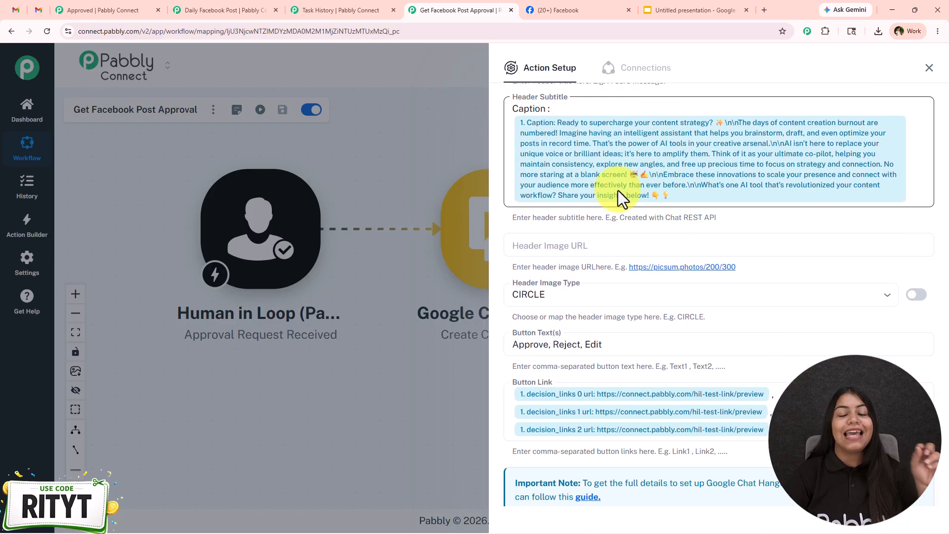
pyautogui.scroll(-2, 620, 191)
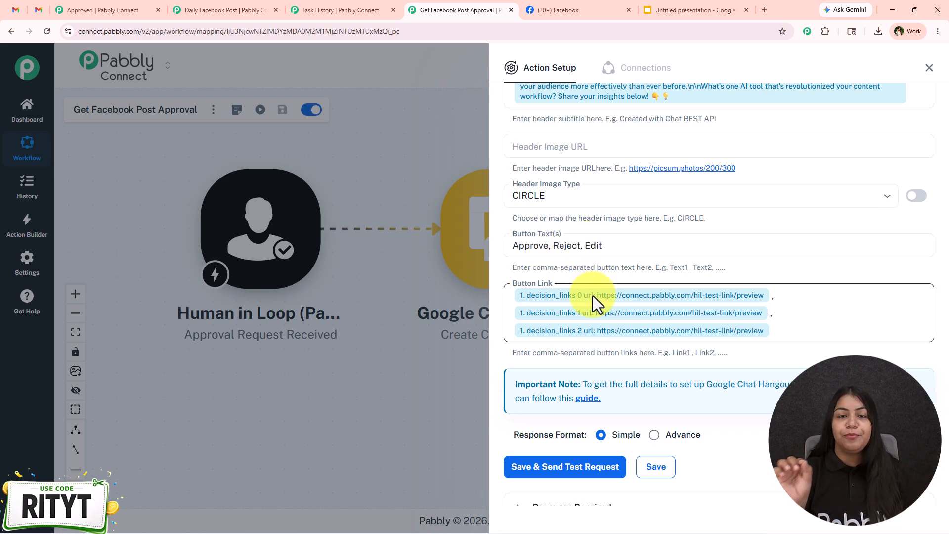
# - Switch to Gmail and examine the Facebook Post Approval Needed cards in the New Post Review chat space
pyautogui.click(13, 10)
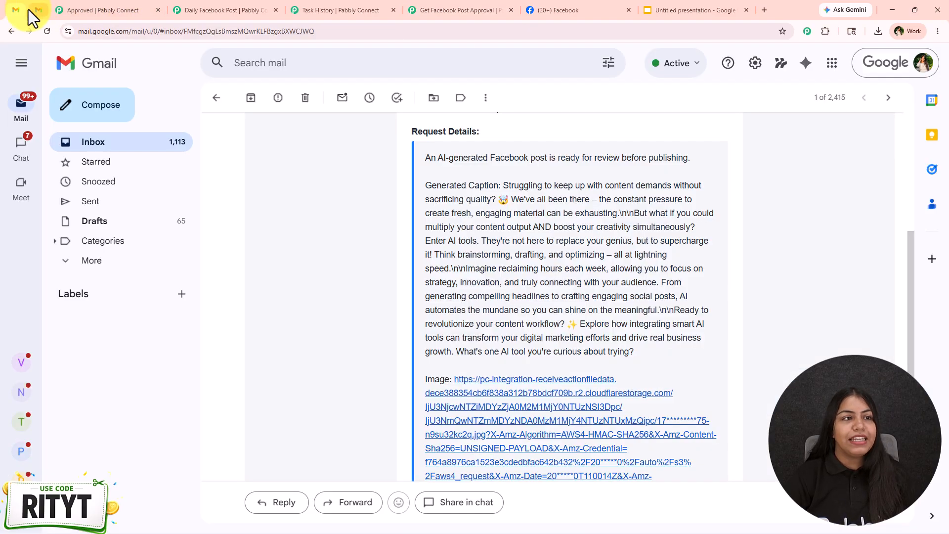
pyautogui.click(36, 11)
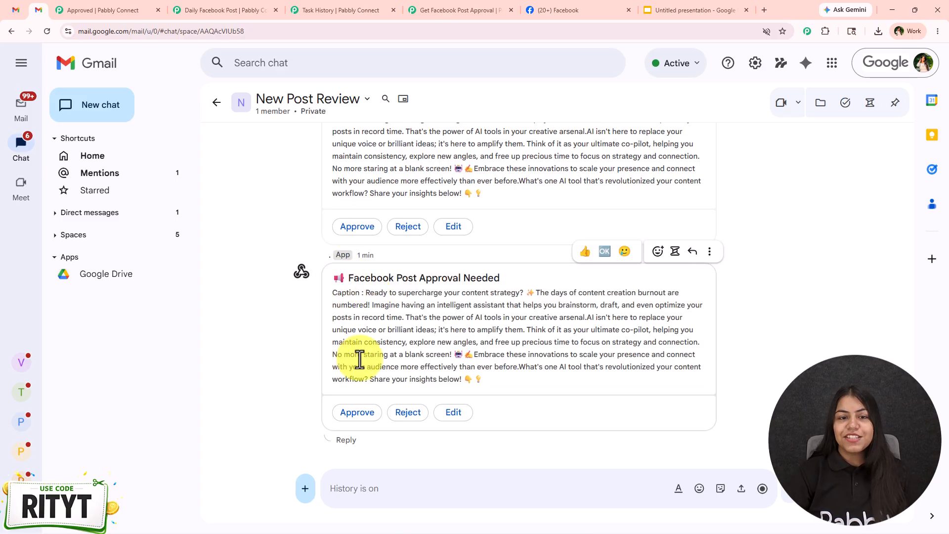
pyautogui.scroll(2, 284, 276)
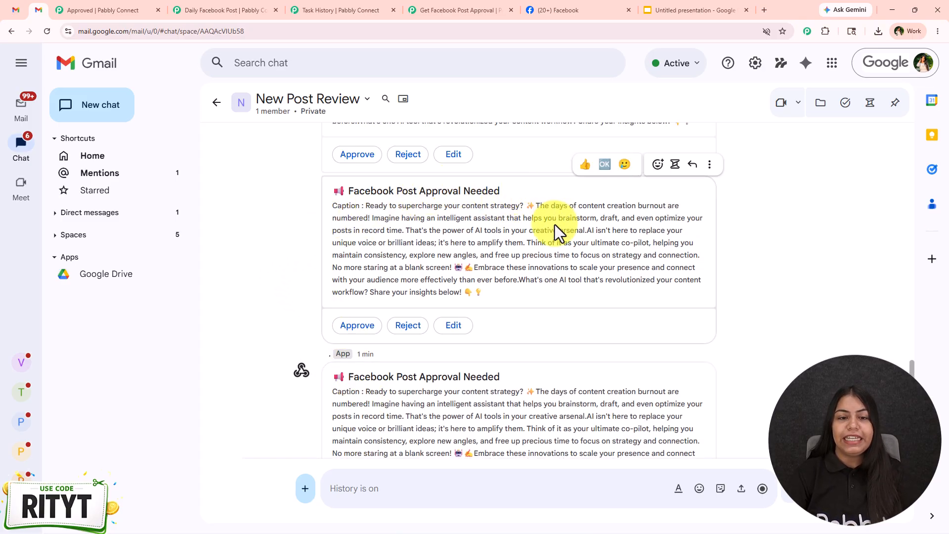
pyautogui.scroll(-2, 554, 225)
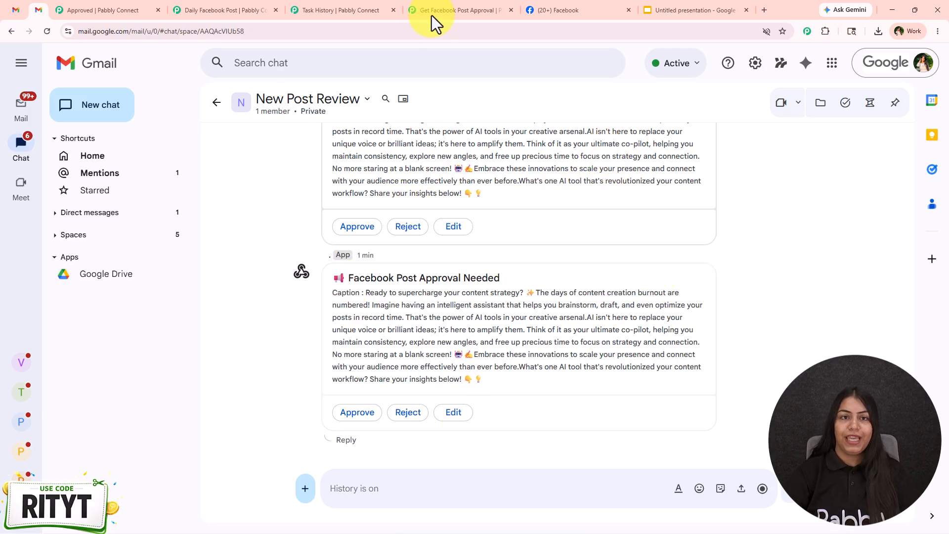
# - In Daily Facebook Post's Human in Loop step, inspect the webhook URL behind the selected approval workflow and restore the workflow selection
pyautogui.click(457, 10)
pyautogui.scroll(7, 543, 269)
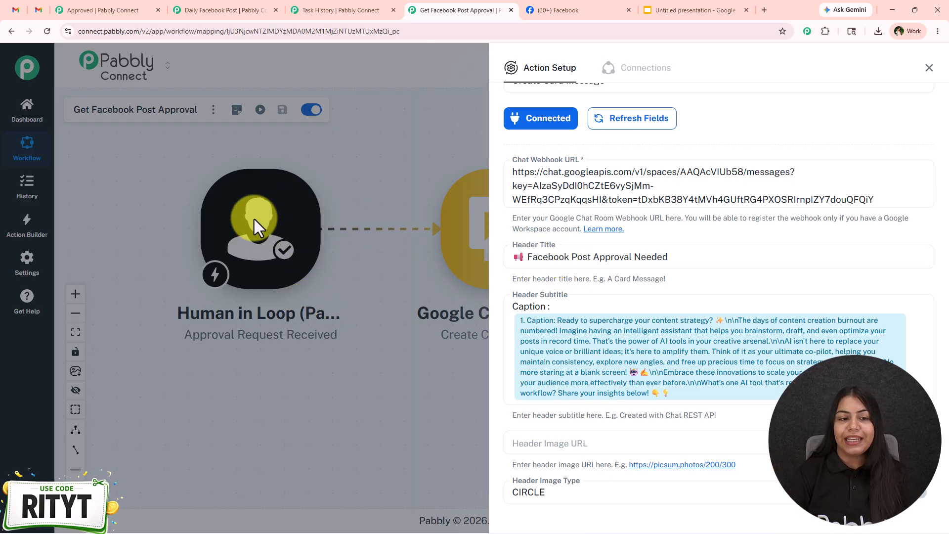
pyautogui.click(265, 7)
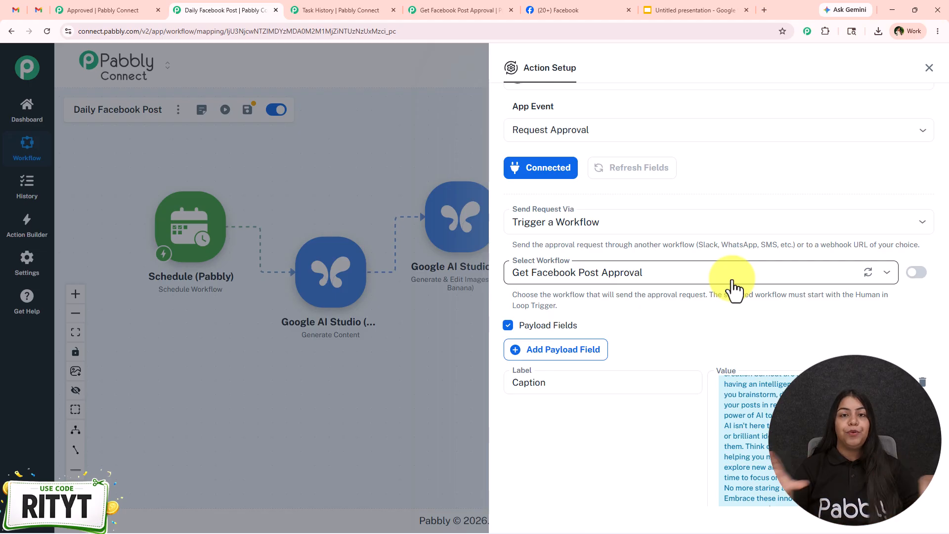
pyautogui.click(916, 273)
pyautogui.moveTo(702, 300); pyautogui.dragTo(501, 272)
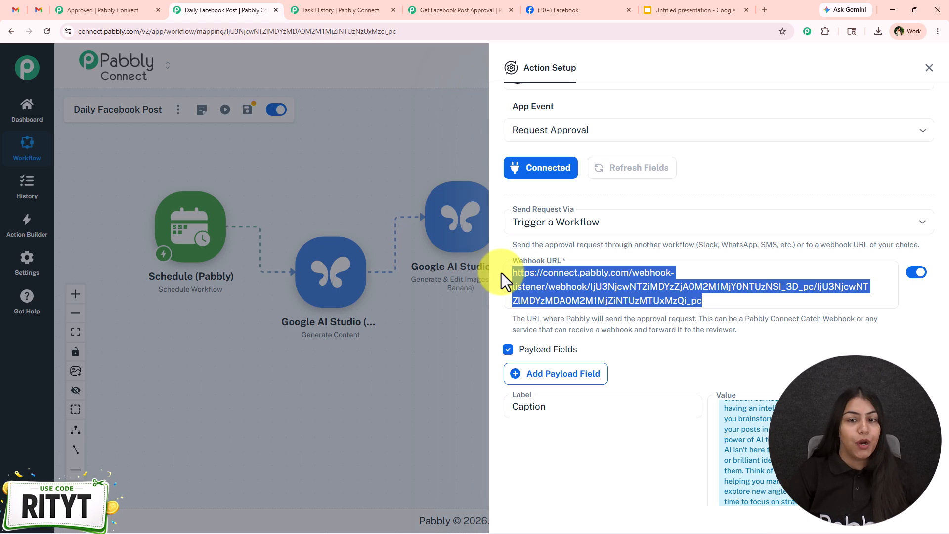
pyautogui.click(916, 275)
# - Review the Human in Loop step's delivery method, payload fields and multi-choice decisions, and close its setup
pyautogui.scroll(-10, 771, 357)
pyautogui.scroll(5, 660, 301)
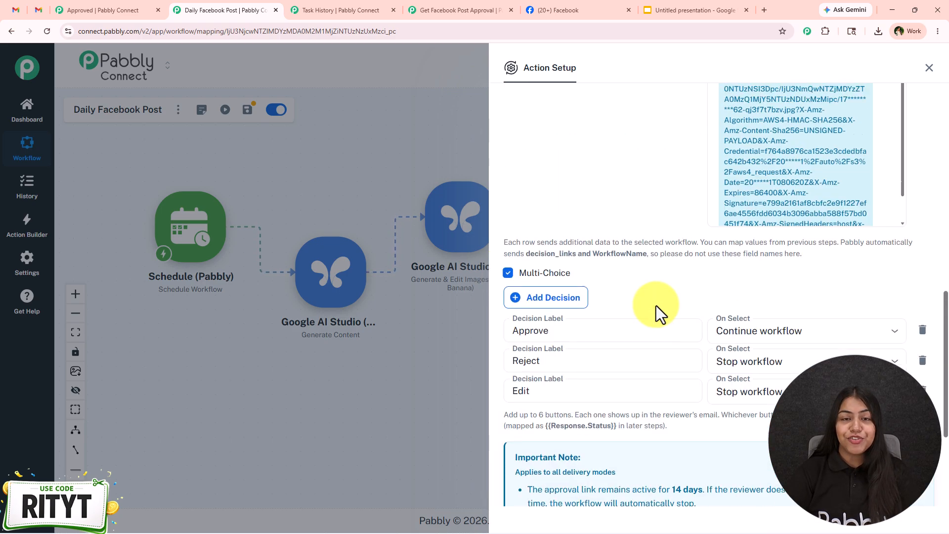
pyautogui.scroll(6, 649, 307)
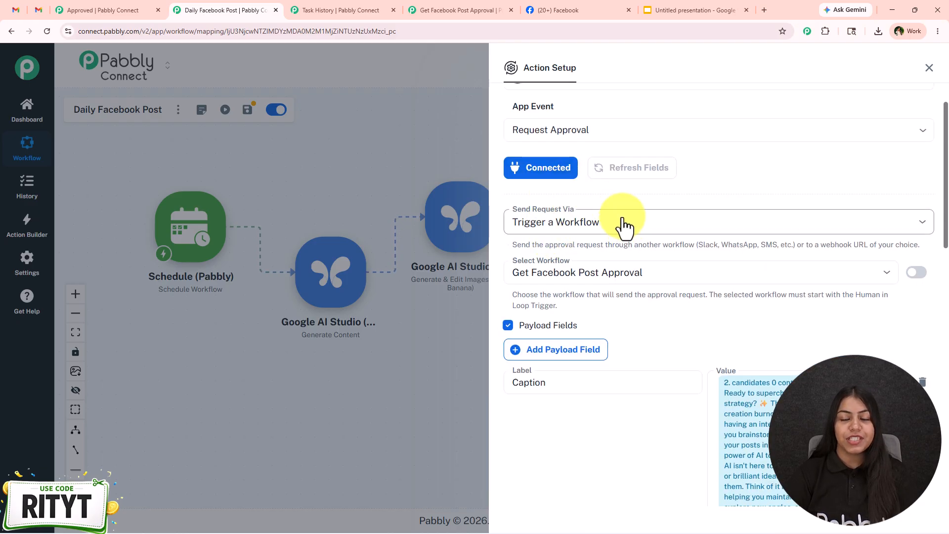
pyautogui.scroll(-8, 642, 233)
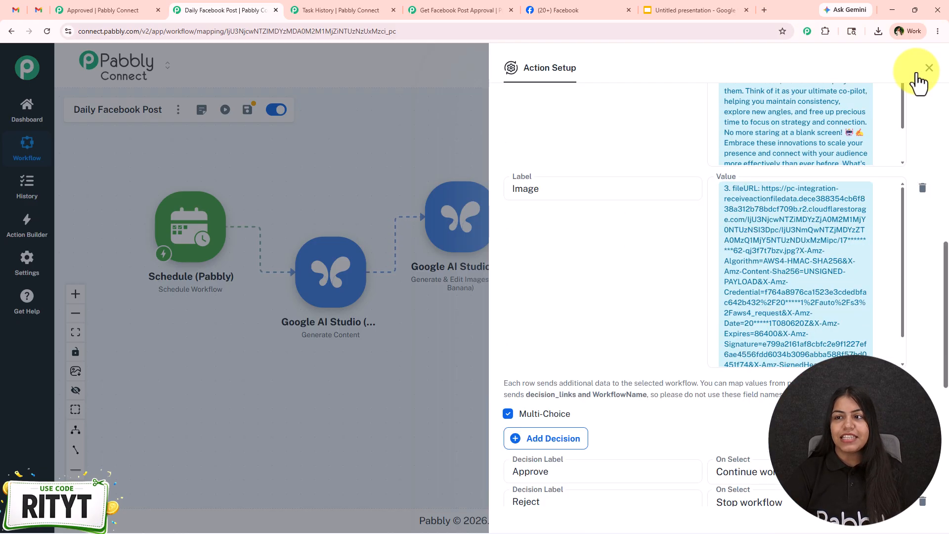
pyautogui.click(929, 68)
# - Run a full test of the Daily Facebook Post workflow
pyautogui.click(415, 11)
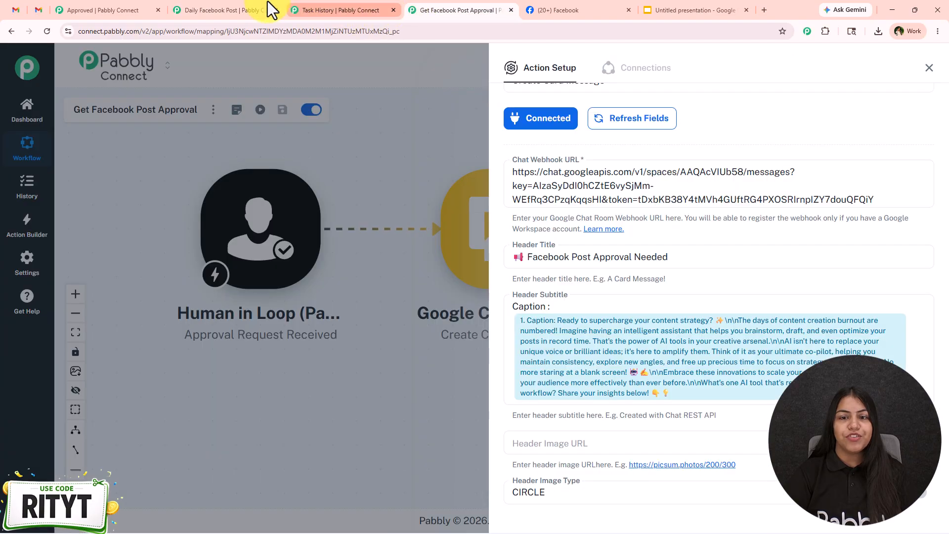
pyautogui.click(261, 8)
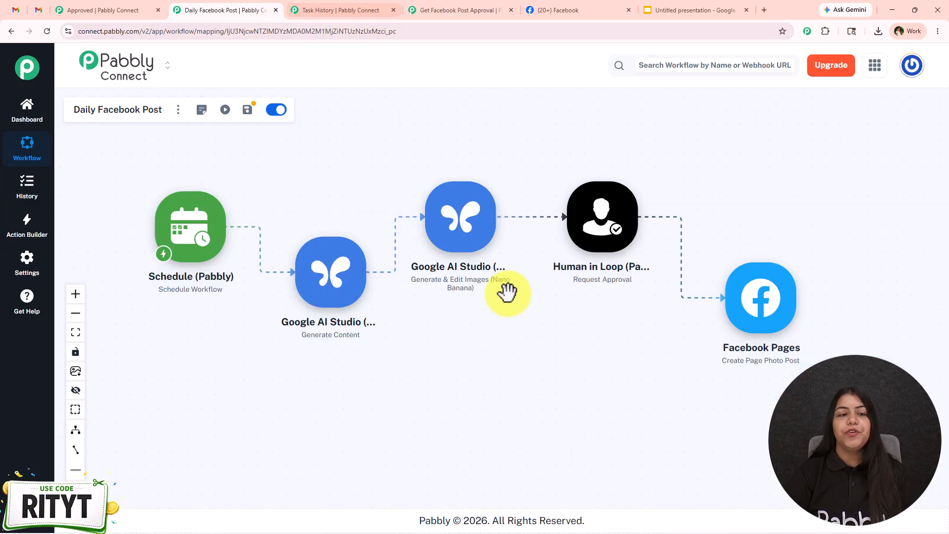
pyautogui.click(225, 111)
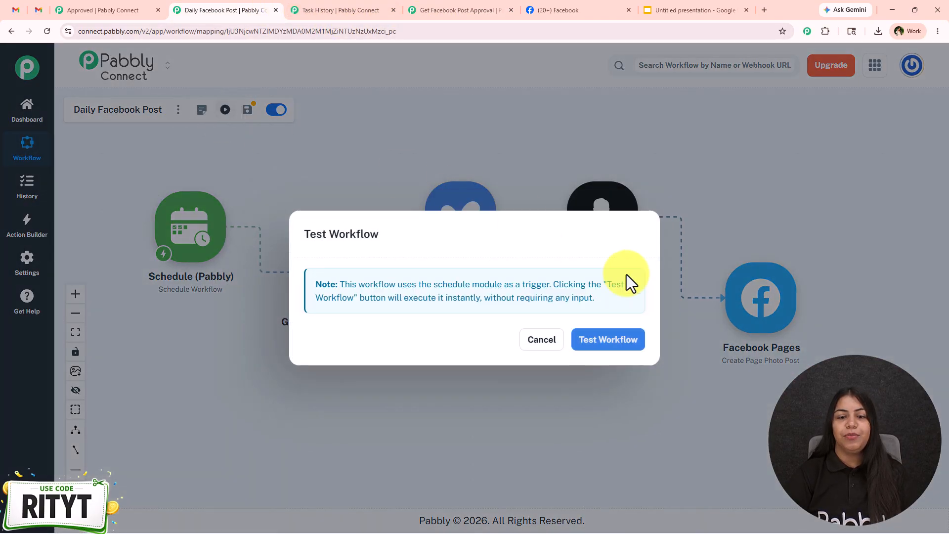
pyautogui.click(620, 346)
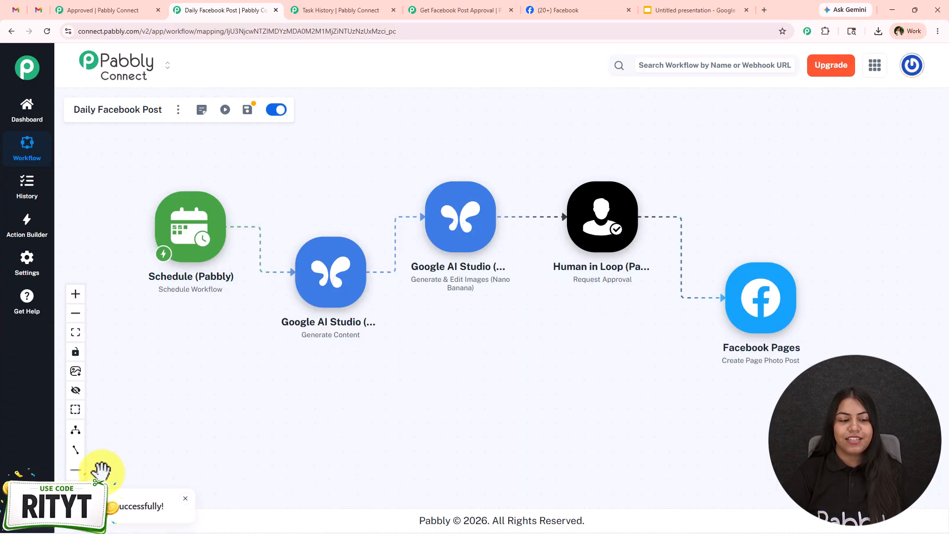
# - Close the earlier run's details in Task History, refresh the list and check the newest Daily Facebook Post run's task consumption
pyautogui.click(333, 9)
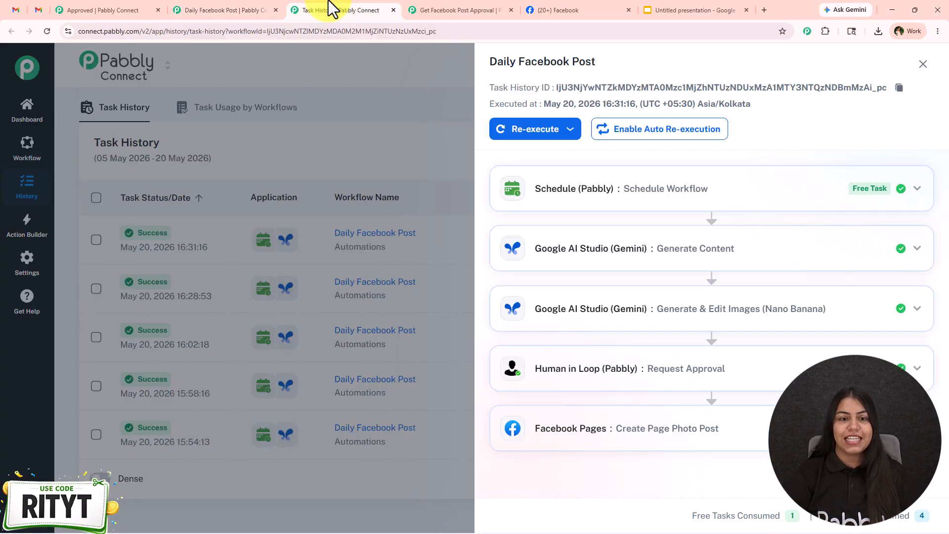
pyautogui.click(923, 64)
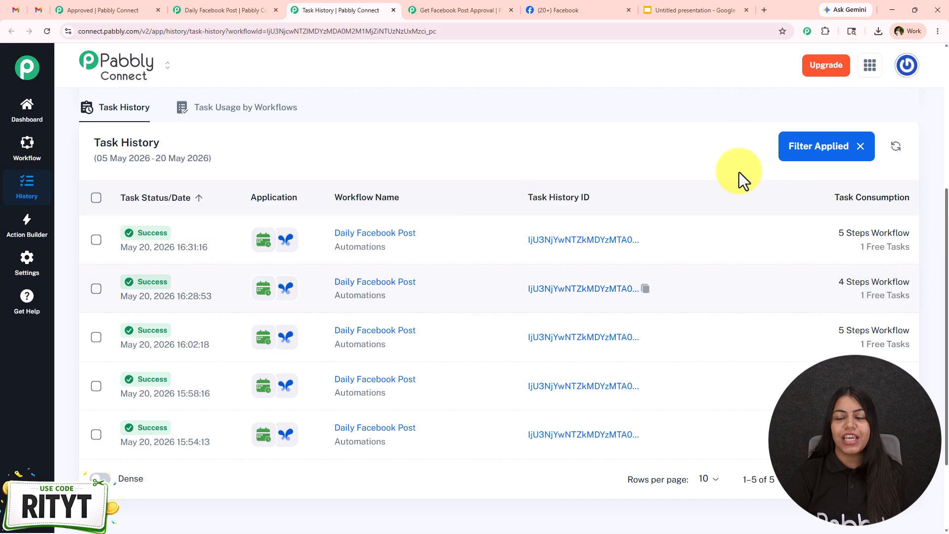
pyautogui.click(892, 149)
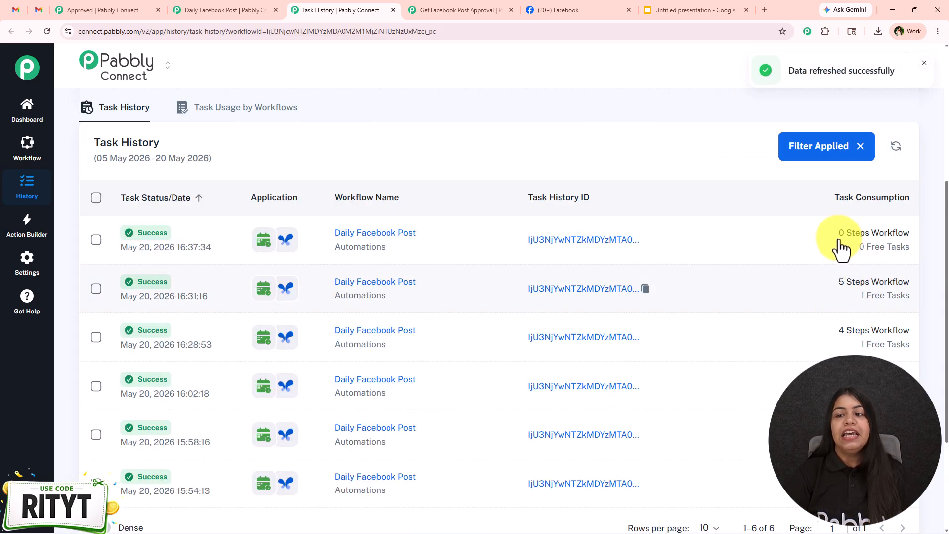
pyautogui.moveTo(848, 247)
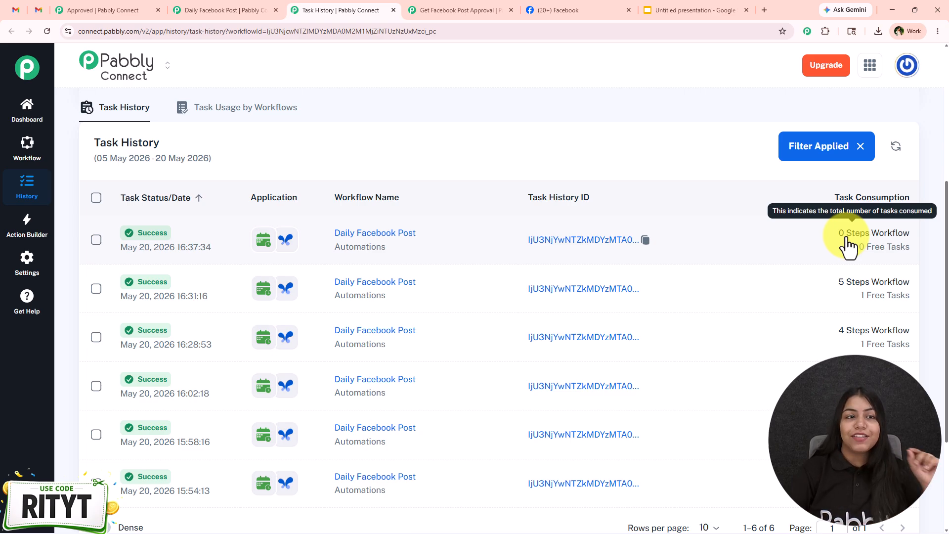
# - Close the Google Chat step's setup in Get Facebook Post Approval and check the New Post Review space for a new approval request
pyautogui.click(412, 12)
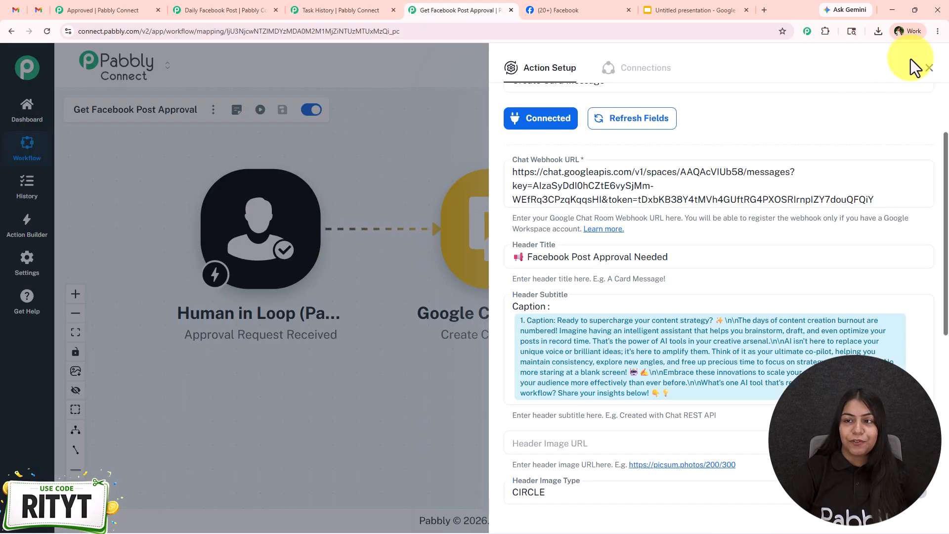
pyautogui.click(929, 68)
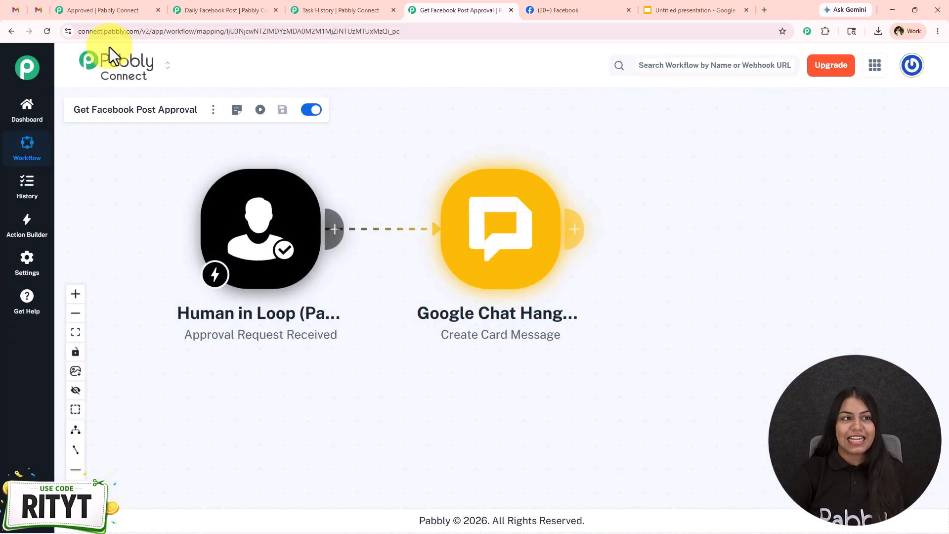
pyautogui.click(34, 9)
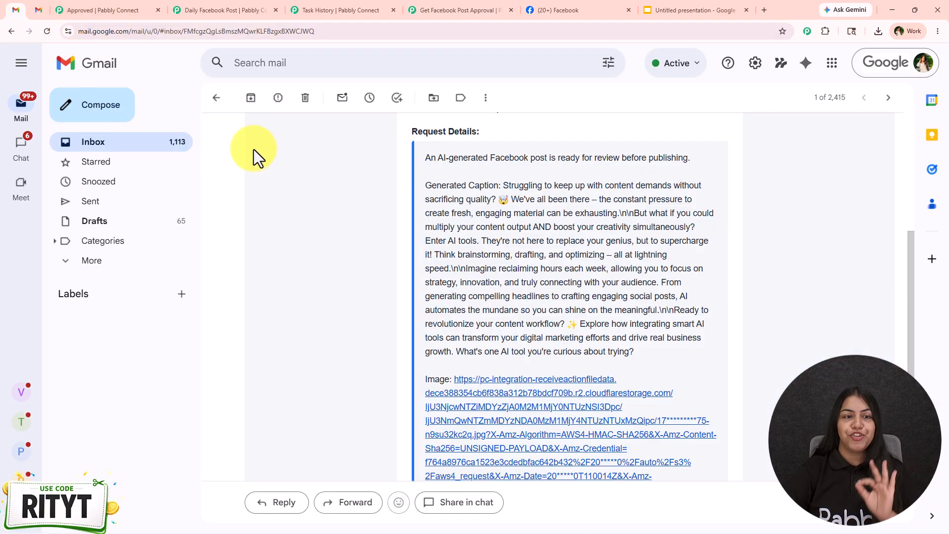
pyautogui.click(39, 10)
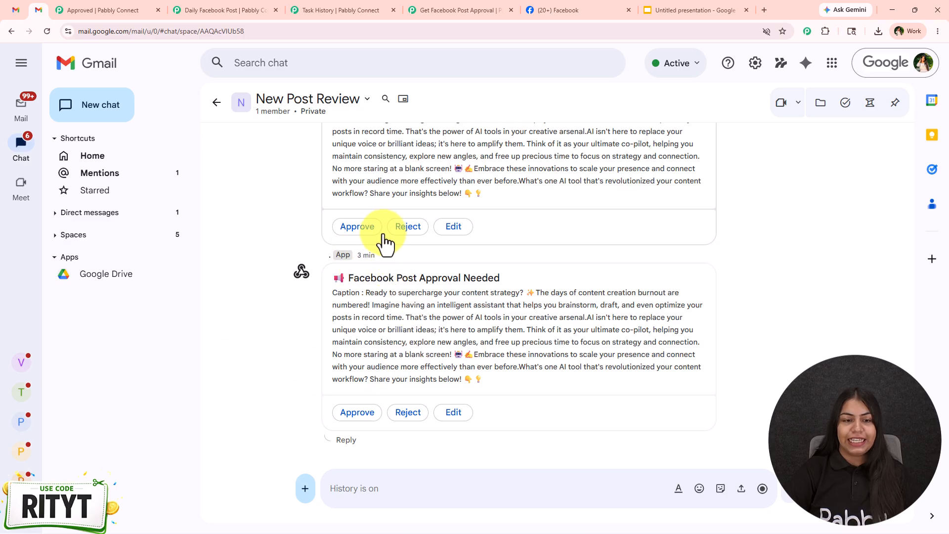
pyautogui.moveTo(356, 256); pyautogui.dragTo(405, 253)
pyautogui.click(405, 250)
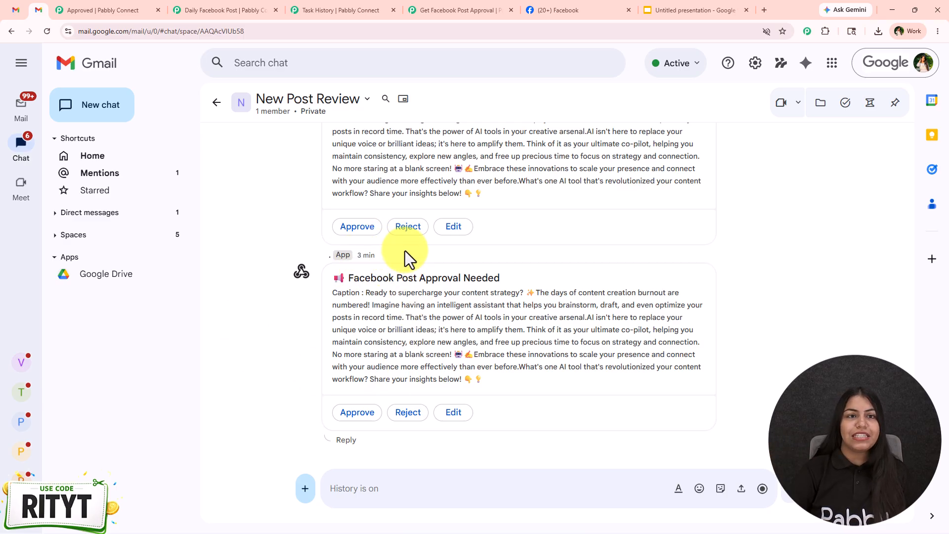
# - Refresh Task History and open the details of the newest Daily Facebook Post run
pyautogui.click(366, 8)
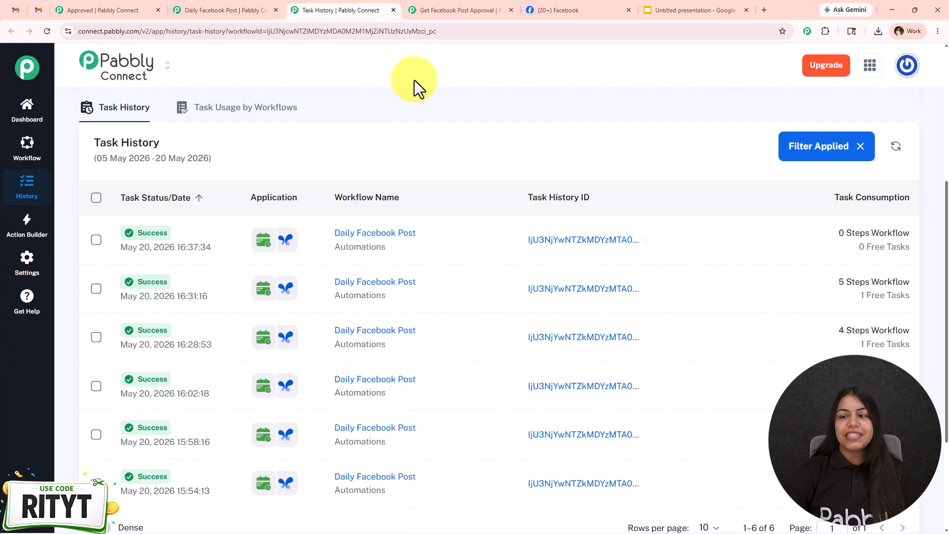
pyautogui.click(896, 146)
pyautogui.click(865, 249)
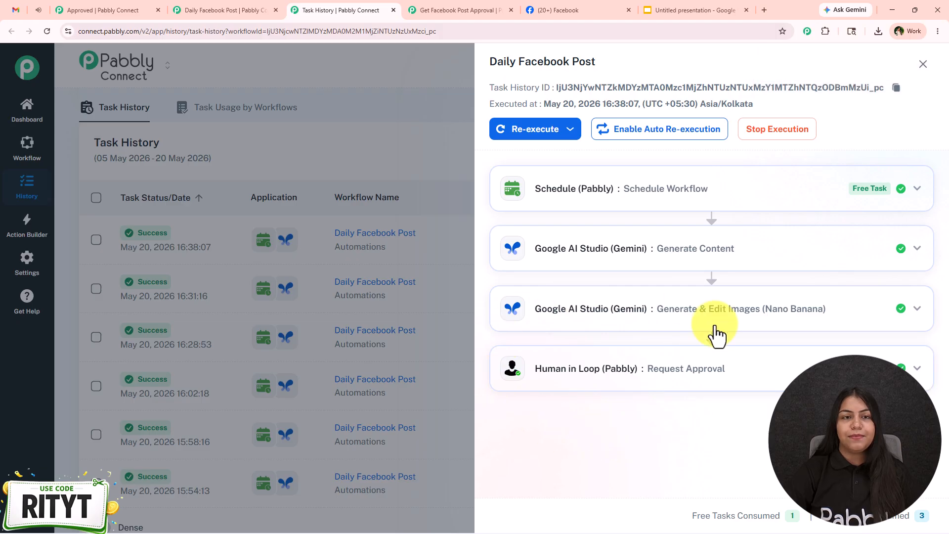
# - Reject the newest Facebook post approval request in Google Chat's New Post Review space
pyautogui.click(7, 11)
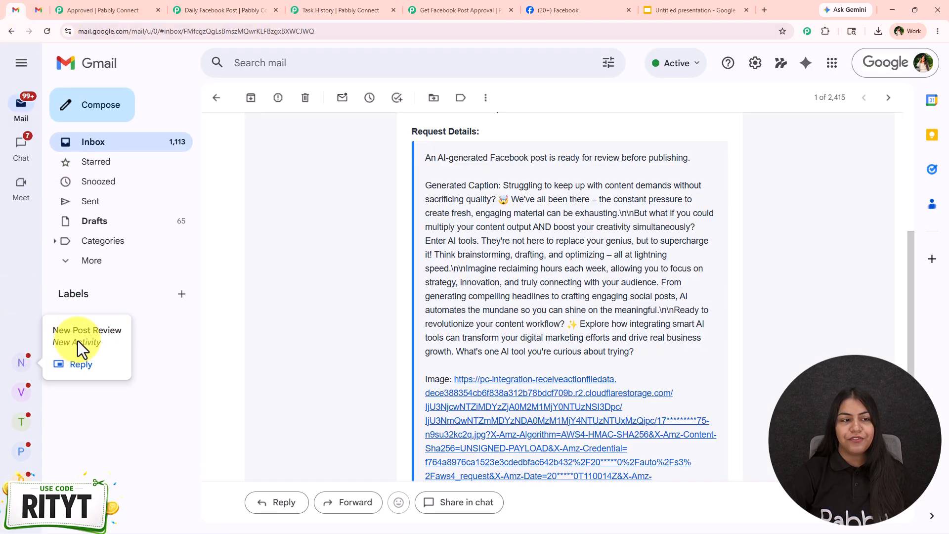
pyautogui.click(42, 15)
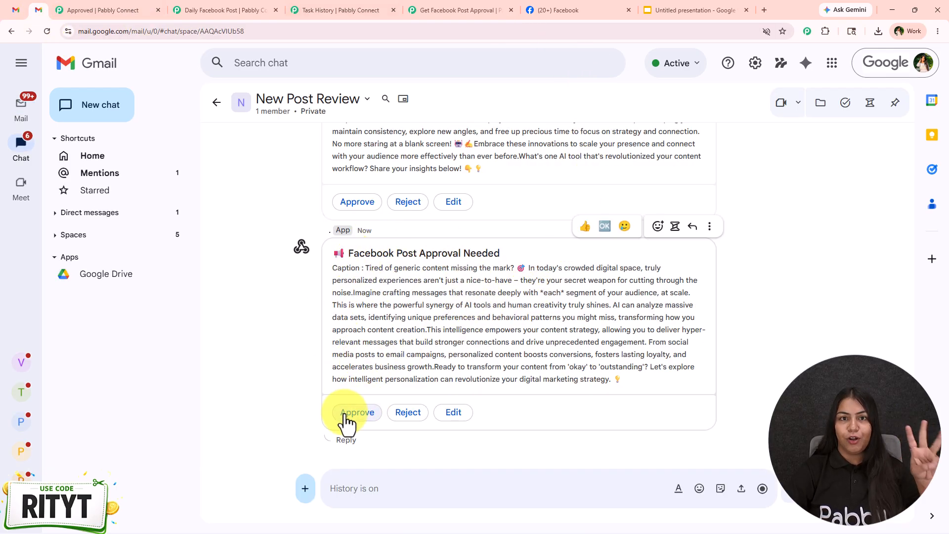
pyautogui.click(407, 418)
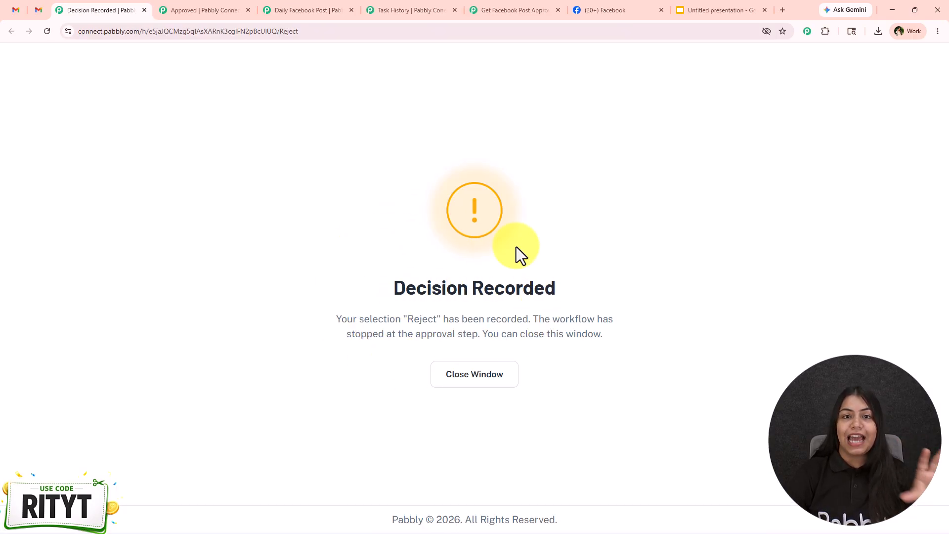
# - Refresh Task History, reopen the newest Daily Facebook Post run, examine its Human in Loop step's output data, and close the details
pyautogui.click(397, 3)
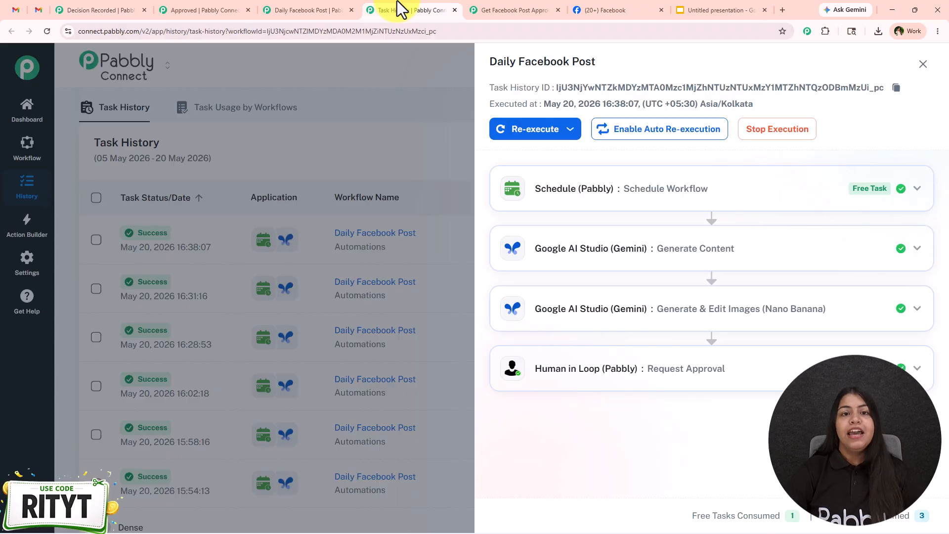
pyautogui.click(923, 64)
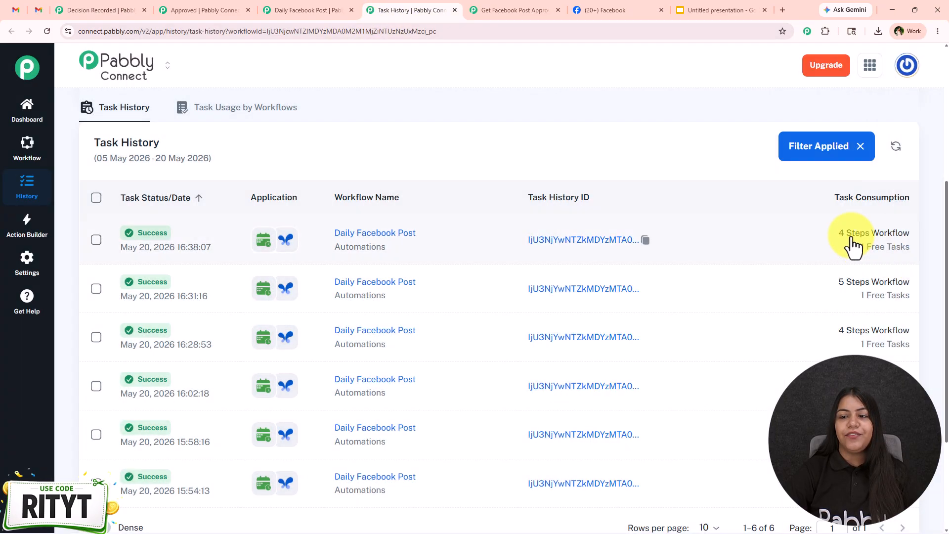
pyautogui.click(896, 147)
pyautogui.click(853, 238)
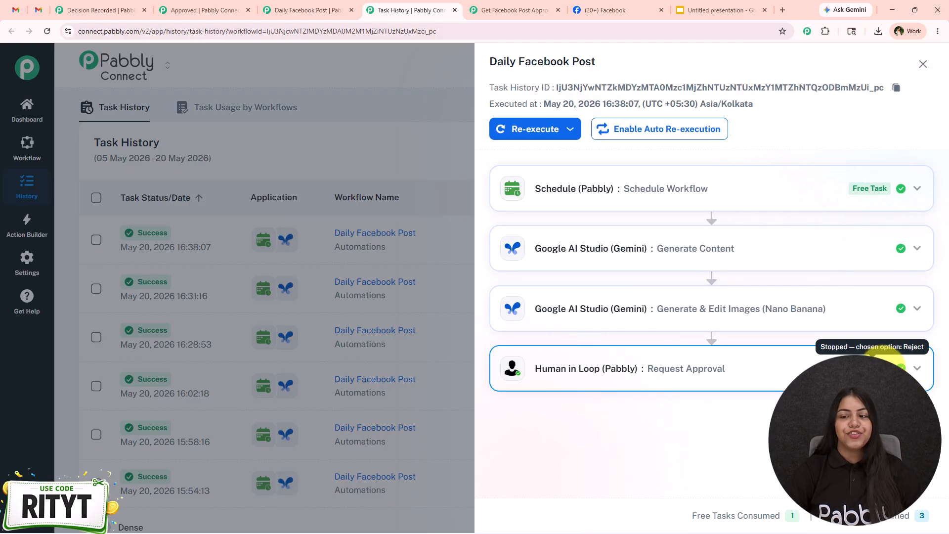
pyautogui.click(875, 355)
pyautogui.scroll(-5, 699, 298)
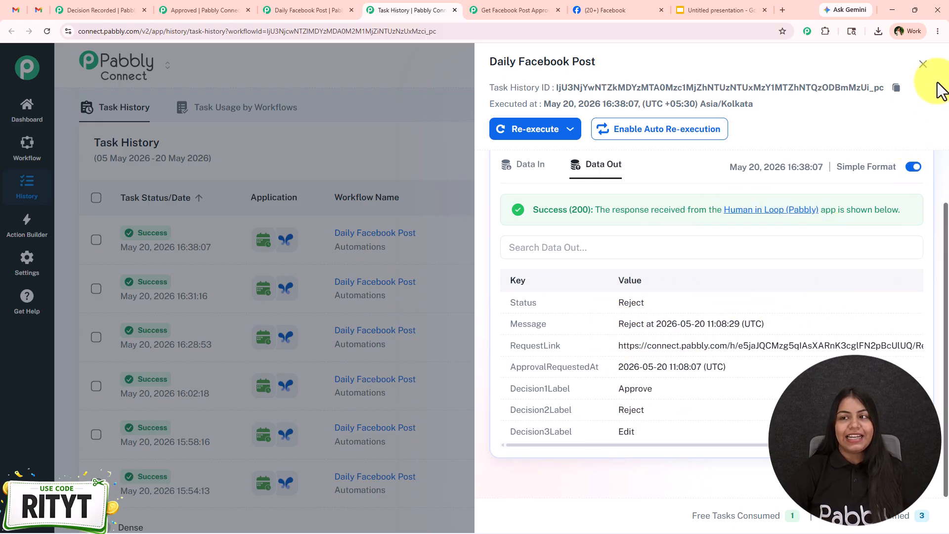
pyautogui.click(922, 64)
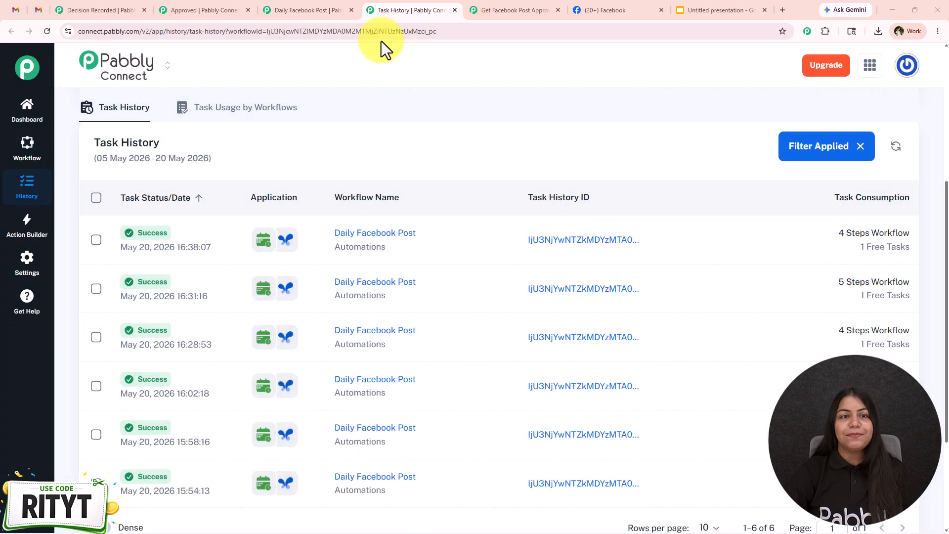
# - Return to the Daily Facebook Post workflow and review its full chain from the Schedule trigger to the Facebook Pages action
pyautogui.click(302, 9)
pyautogui.moveTo(705, 212); pyautogui.dragTo(494, 155)
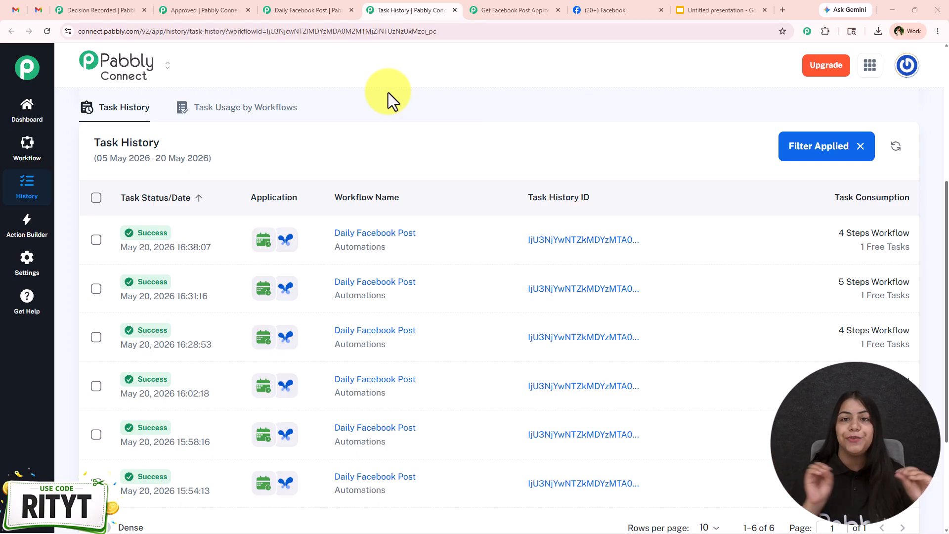
pyautogui.click(318, 9)
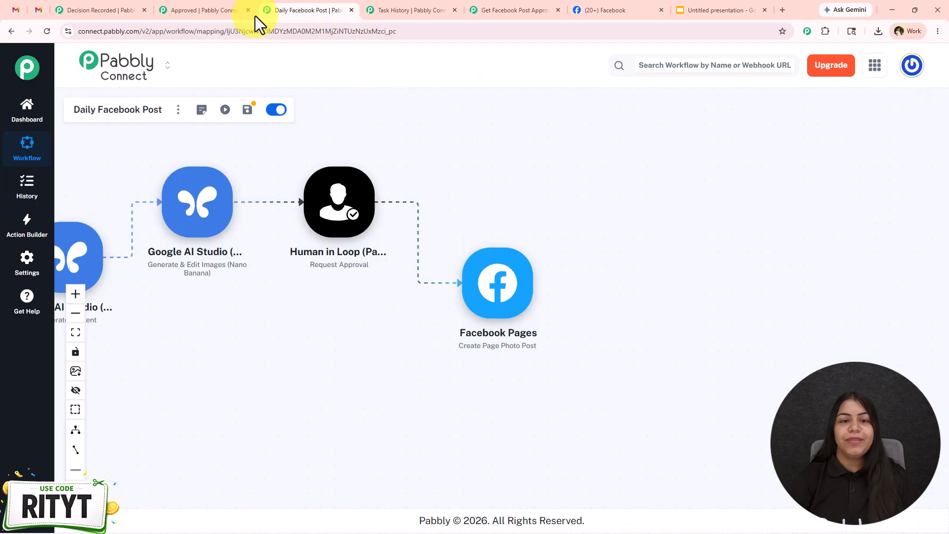
pyautogui.moveTo(268, 351); pyautogui.dragTo(543, 395)
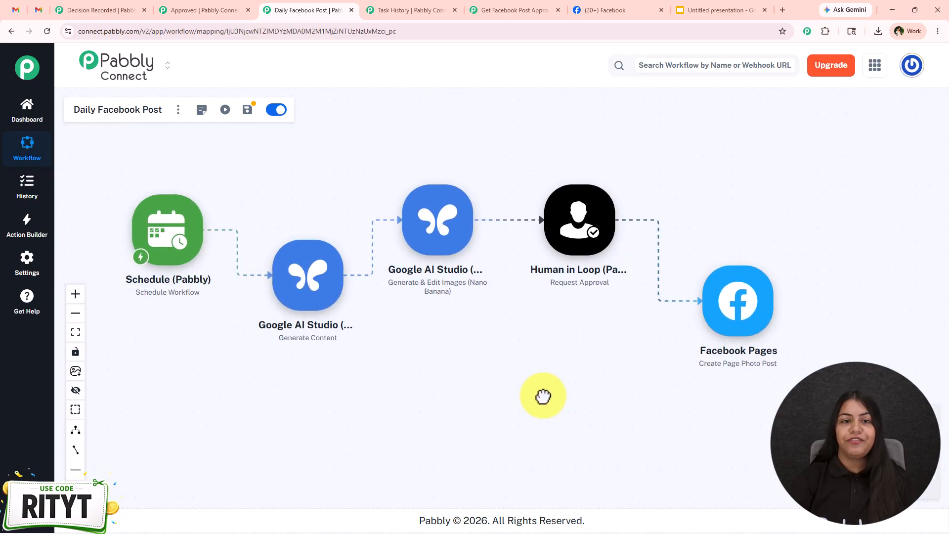